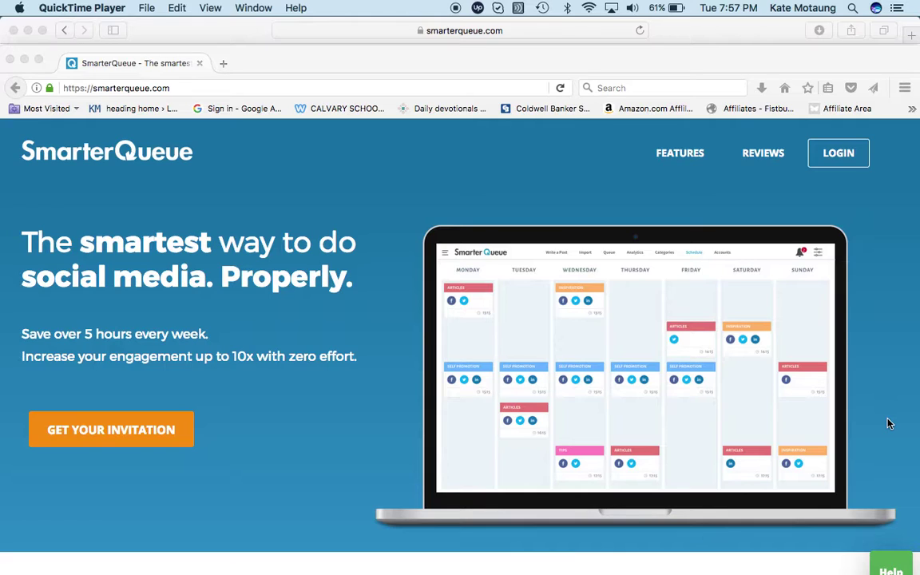
# - Switch to the logged-in SmarterQueue window in Safari, review the connected social accounts, and open the post categories
pyautogui.click(762, 36)
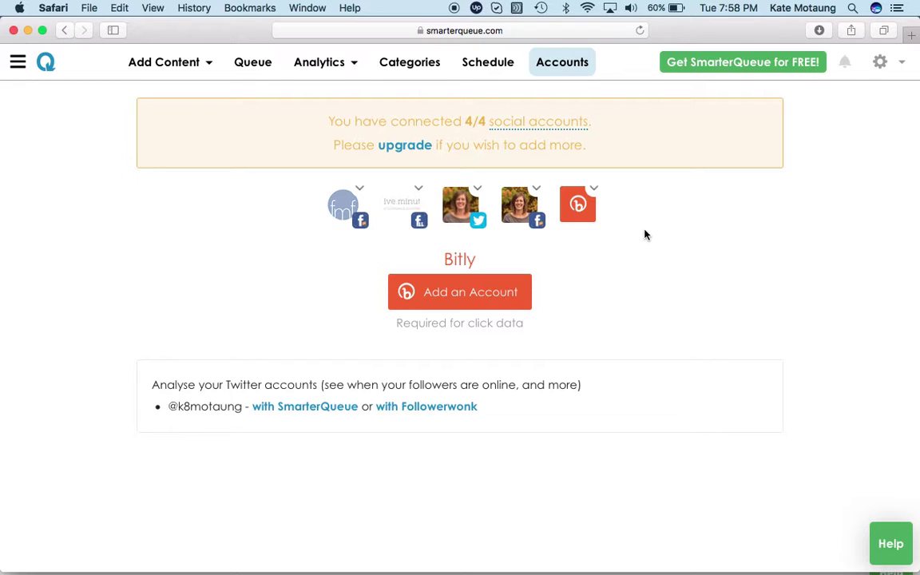
pyautogui.scroll(-1, 646, 234)
pyautogui.scroll(-1, 647, 234)
pyautogui.click(412, 64)
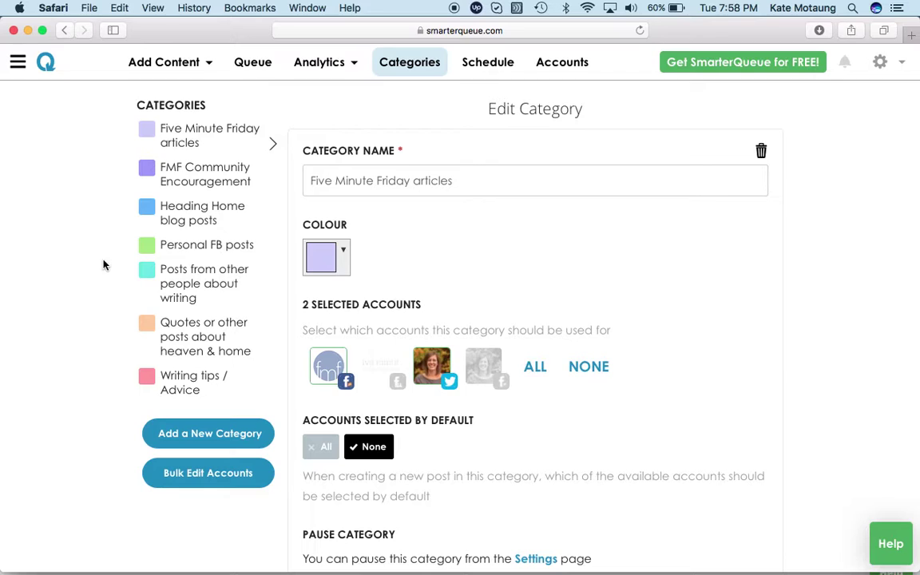
# - Add a Friday 8:00 am timeslot to the schedule for the Five Minute Friday articles category
pyautogui.click(497, 63)
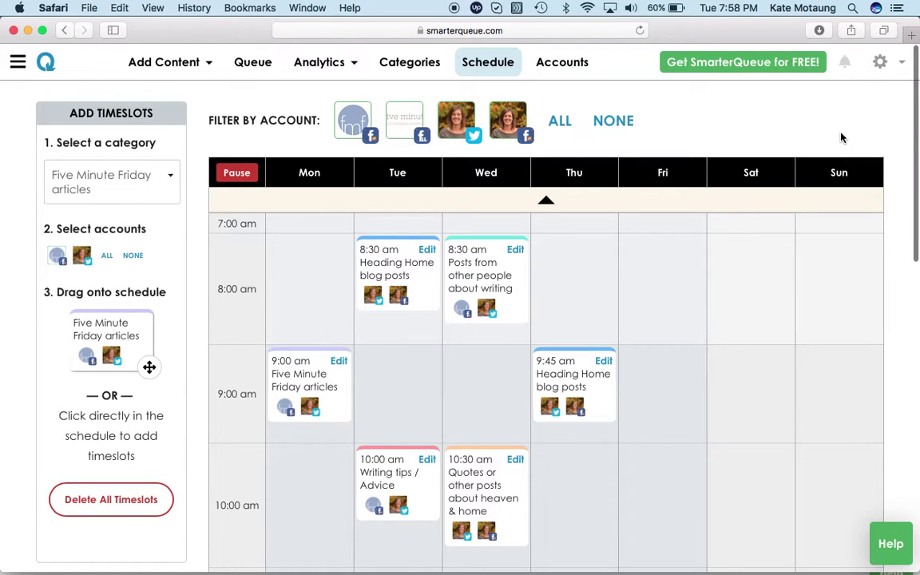
pyautogui.click(160, 183)
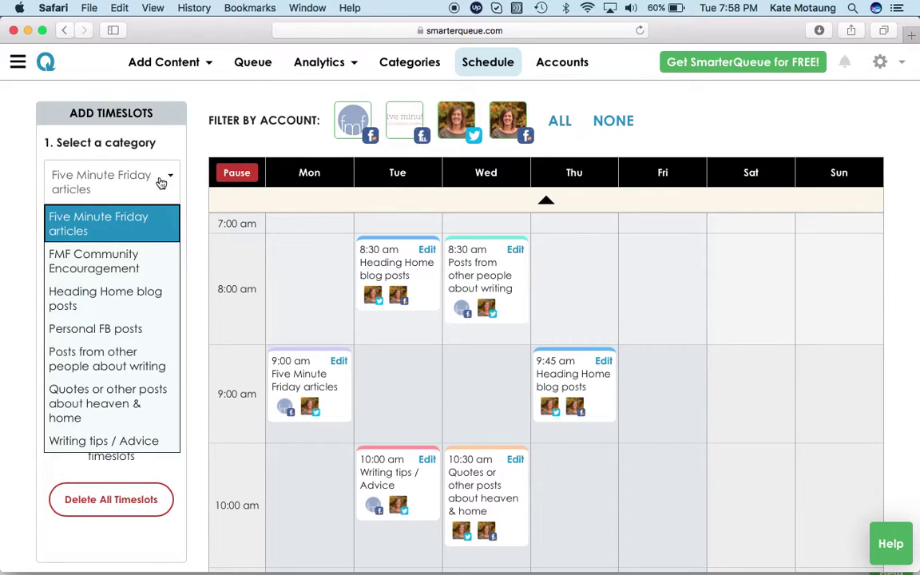
pyautogui.click(144, 219)
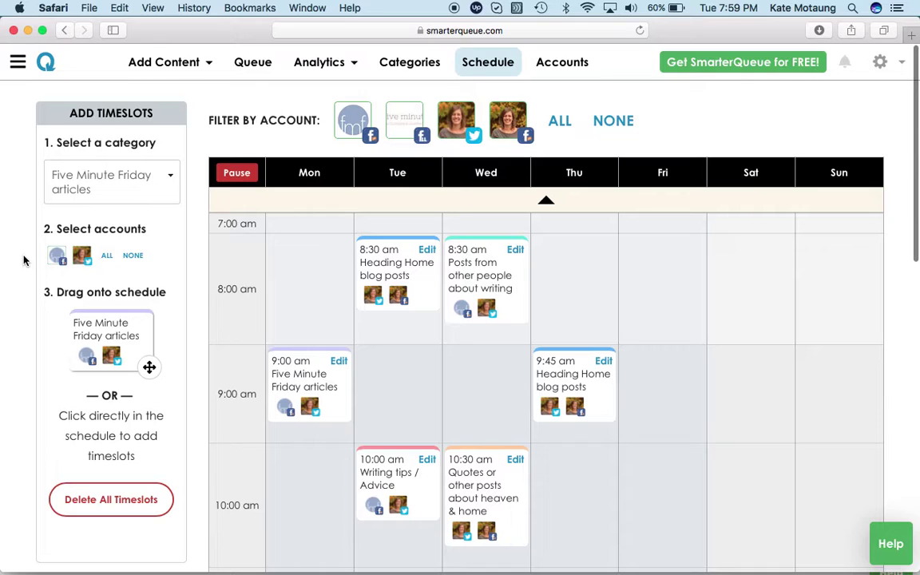
pyautogui.scroll(-1, 24, 260)
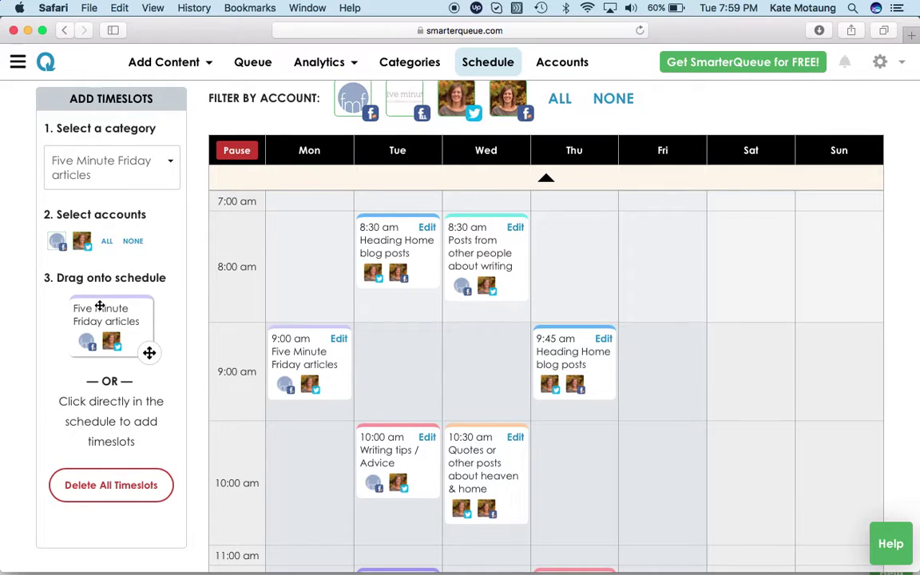
pyautogui.moveTo(102, 310); pyautogui.dragTo(676, 220)
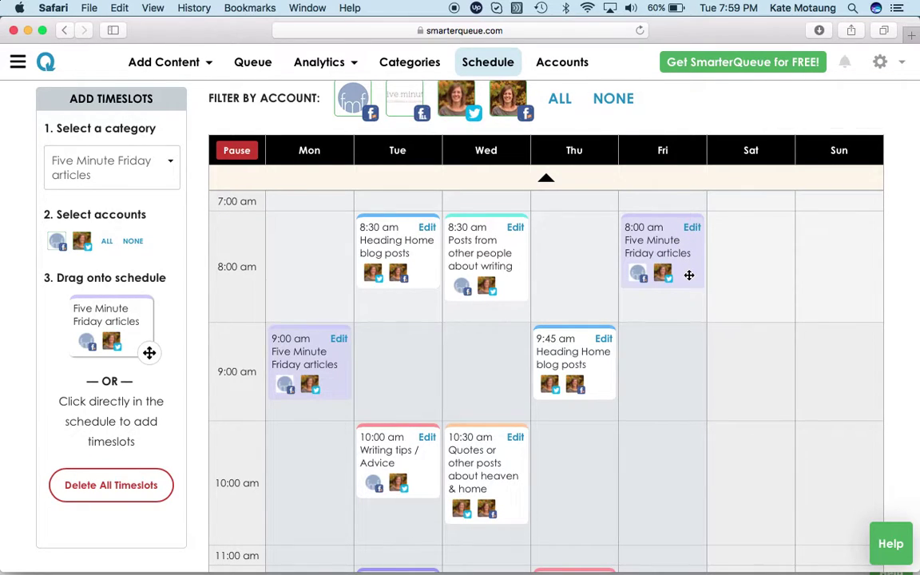
# - Add a Friday 9:15 am timeslot for the FMF Community Encouragement category, posting to its Facebook group account
pyautogui.click(162, 171)
pyautogui.click(135, 245)
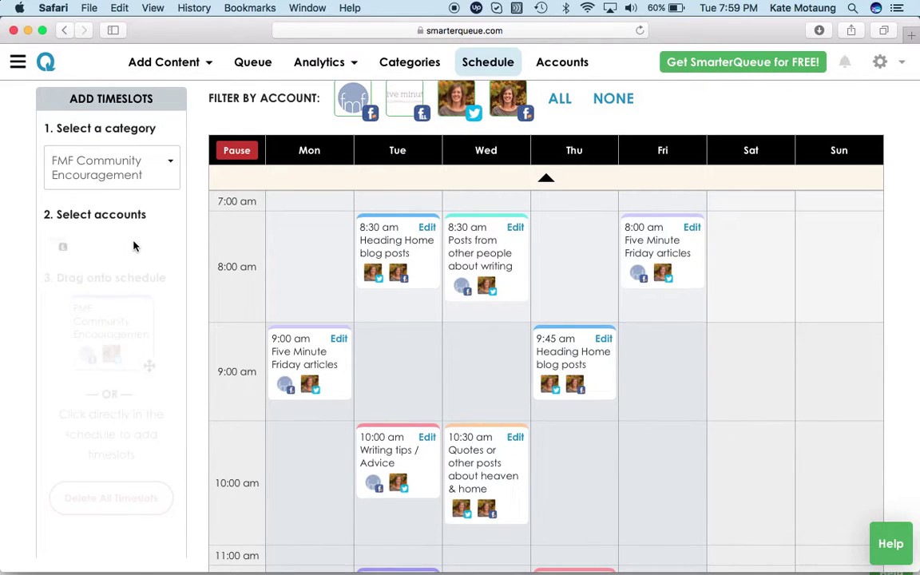
pyautogui.click(62, 248)
pyautogui.moveTo(115, 328); pyautogui.dragTo(660, 360)
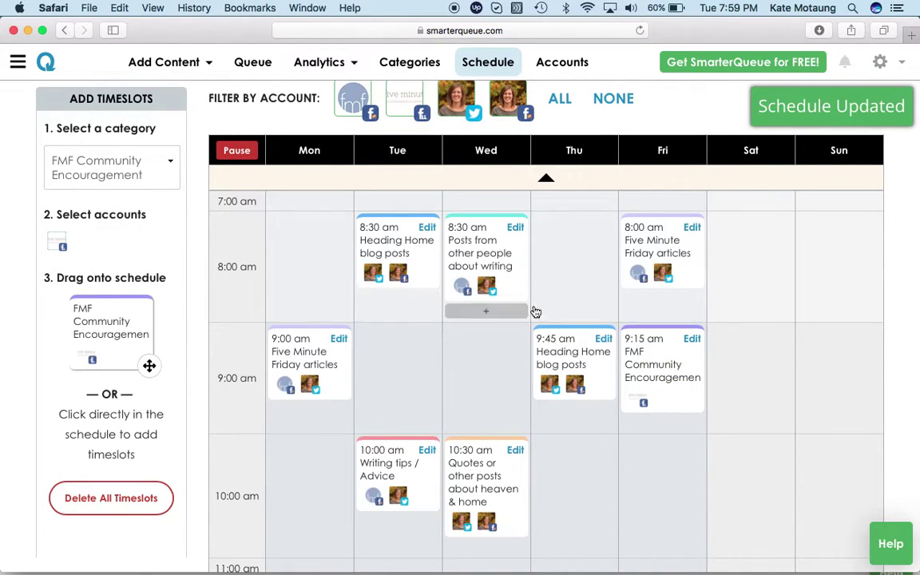
pyautogui.scroll(1, 642, 350)
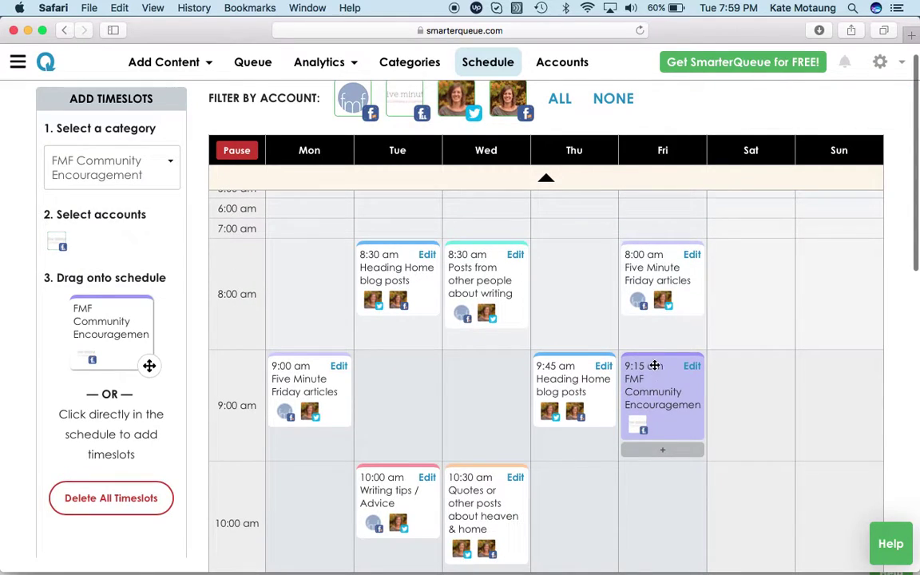
# - From the queue, start a new post in the Five Minute Friday articles category for the Five Minute Friday Facebook page
pyautogui.click(255, 64)
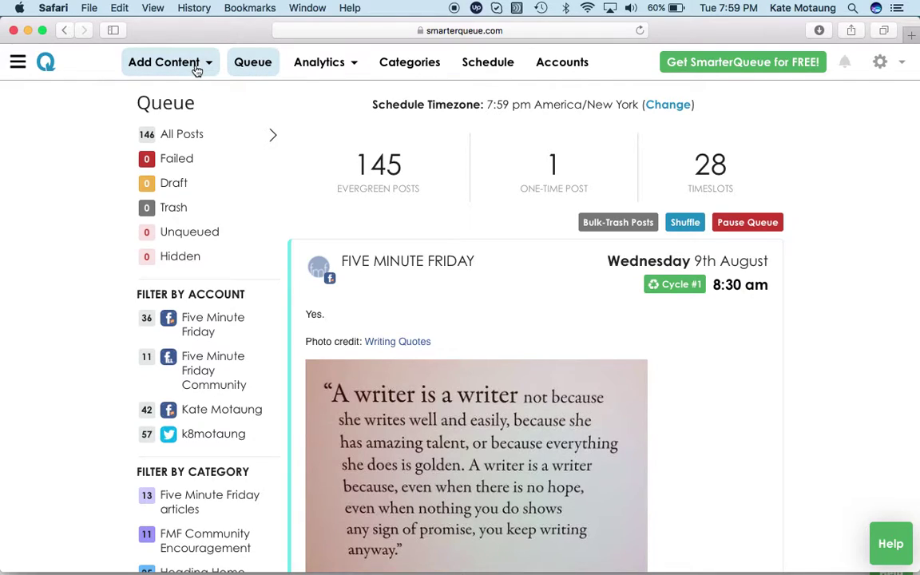
pyautogui.click(198, 71)
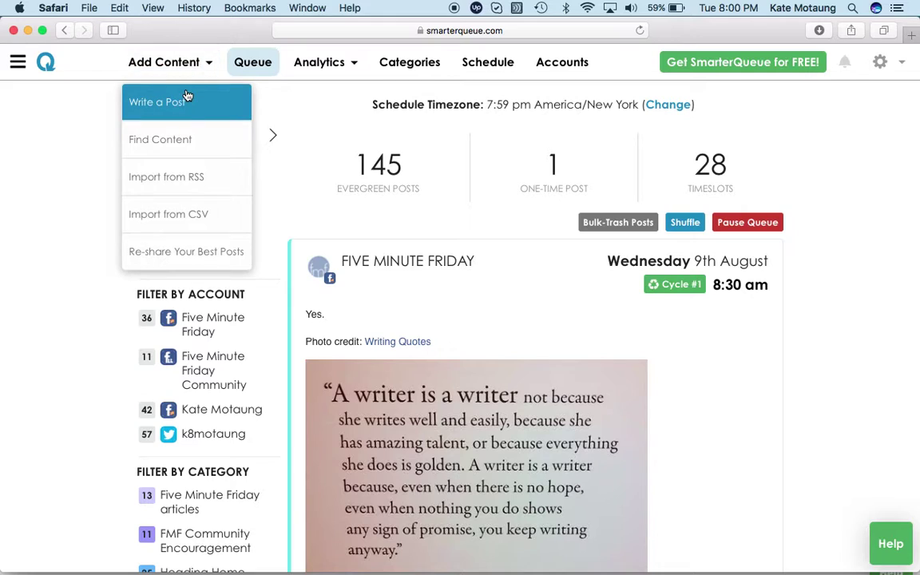
pyautogui.click(186, 97)
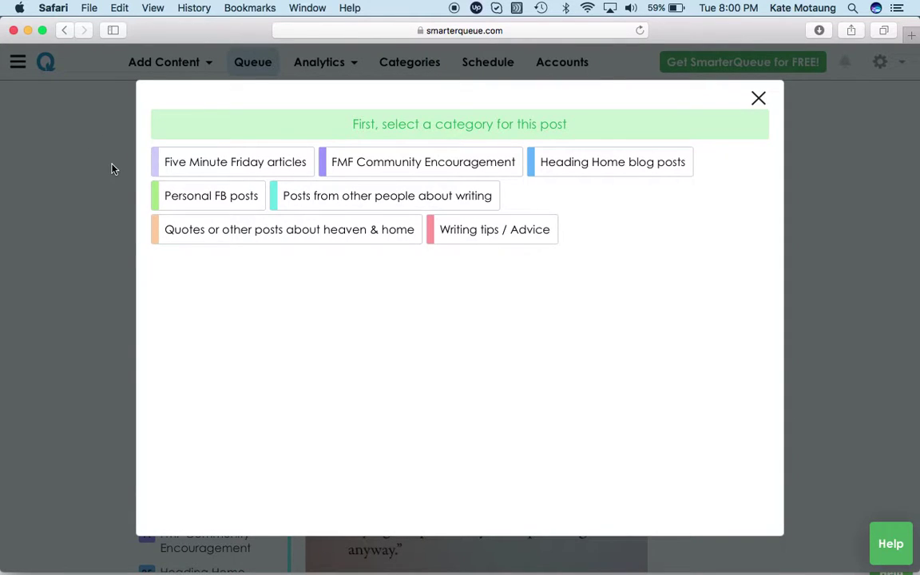
pyautogui.click(218, 164)
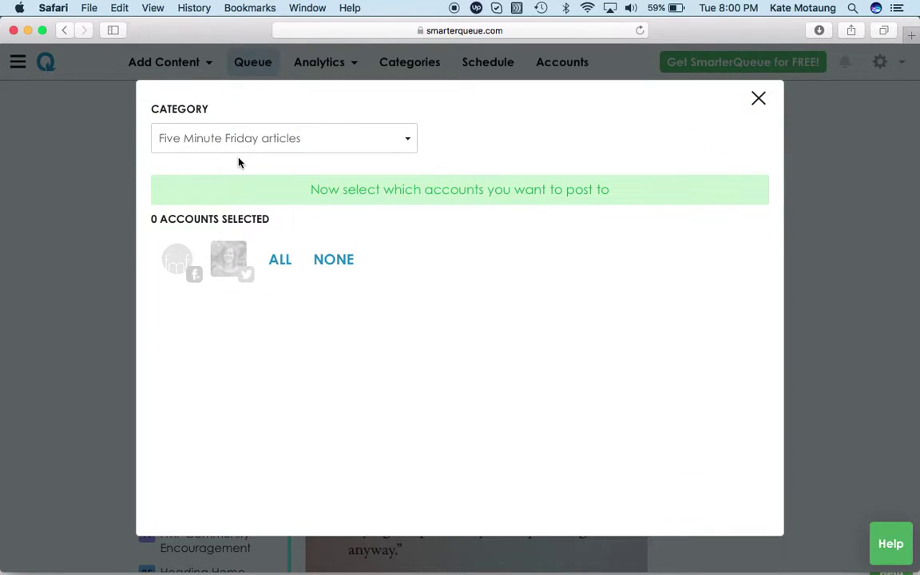
pyautogui.click(186, 261)
pyautogui.click(206, 303)
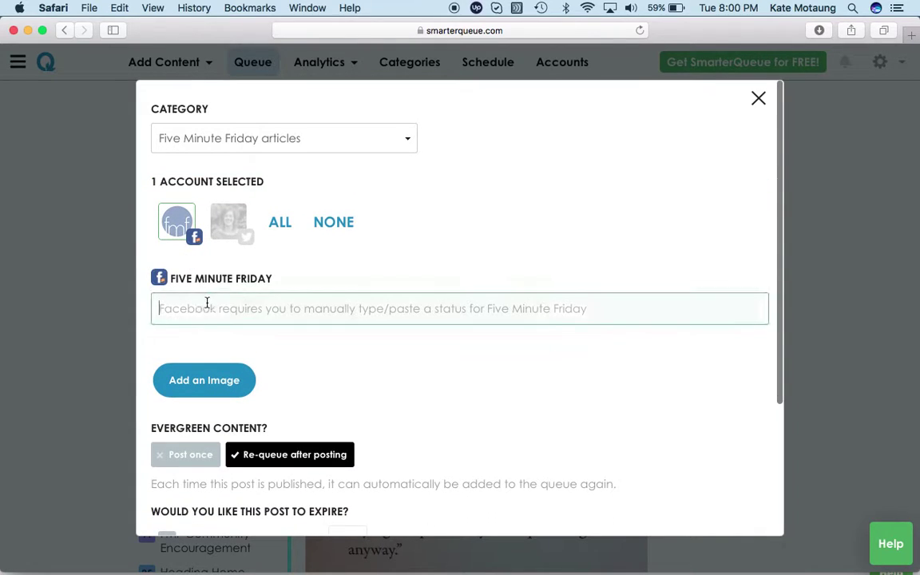
# - Try the new post's evergreen and expiry options, by number of posts and by date, and cancel the post
pyautogui.scroll(-2, 210, 347)
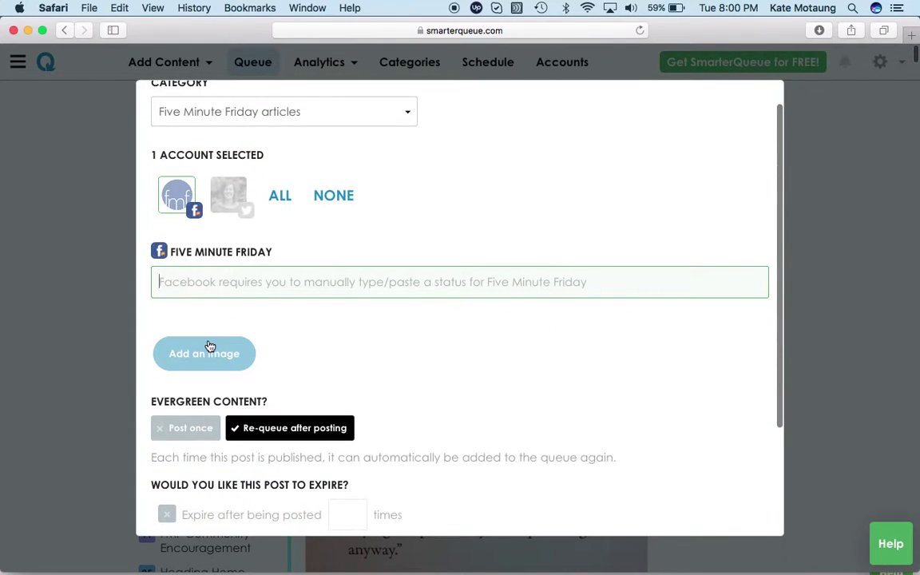
pyautogui.scroll(-4, 294, 265)
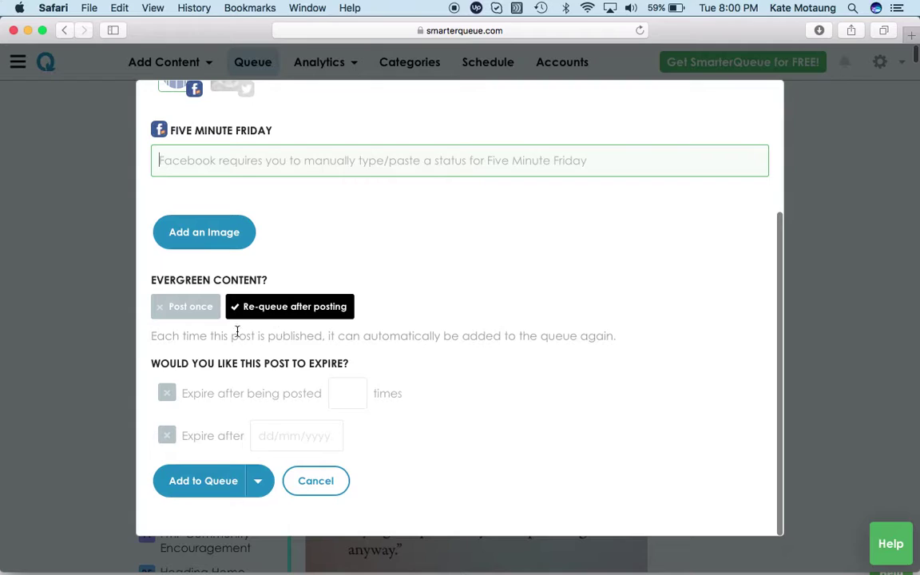
pyautogui.click(196, 311)
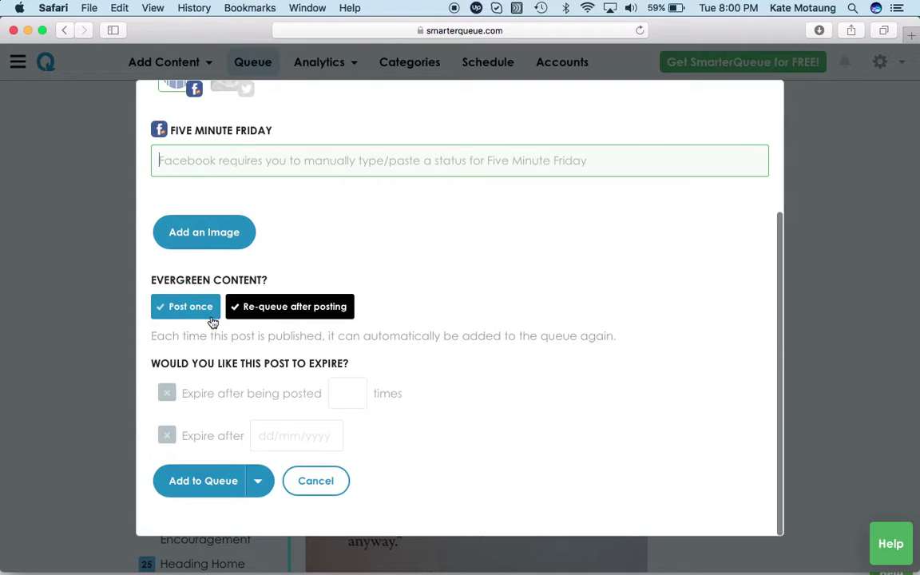
pyautogui.click(169, 393)
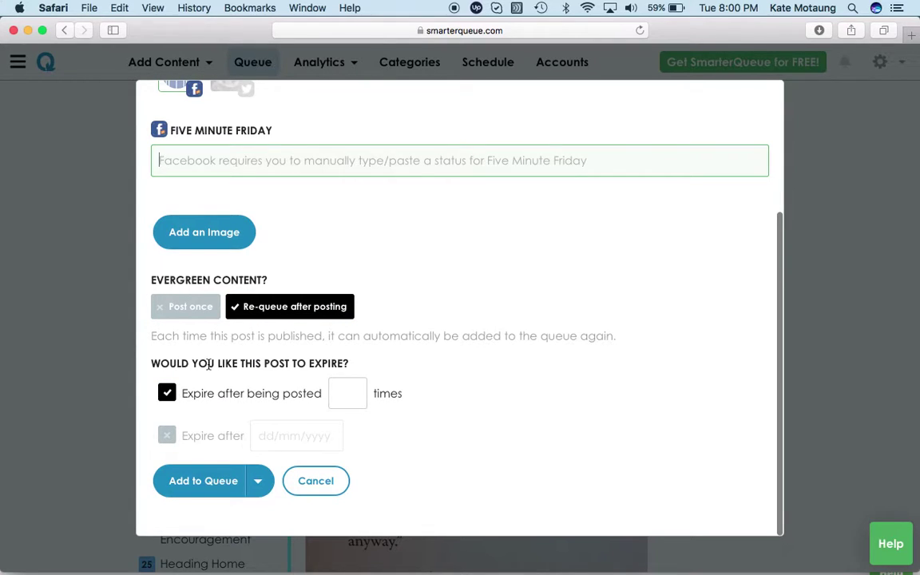
pyautogui.scroll(-2, 208, 363)
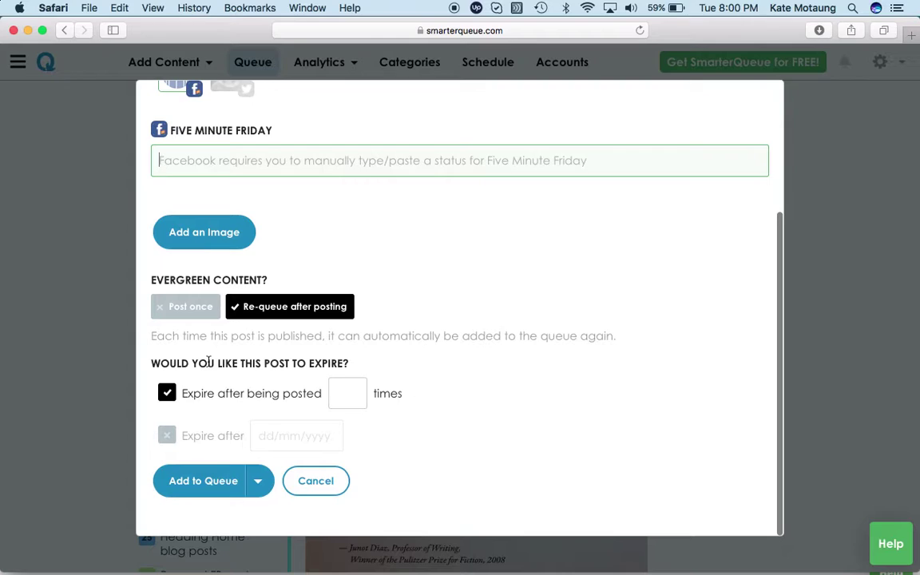
pyautogui.click(169, 437)
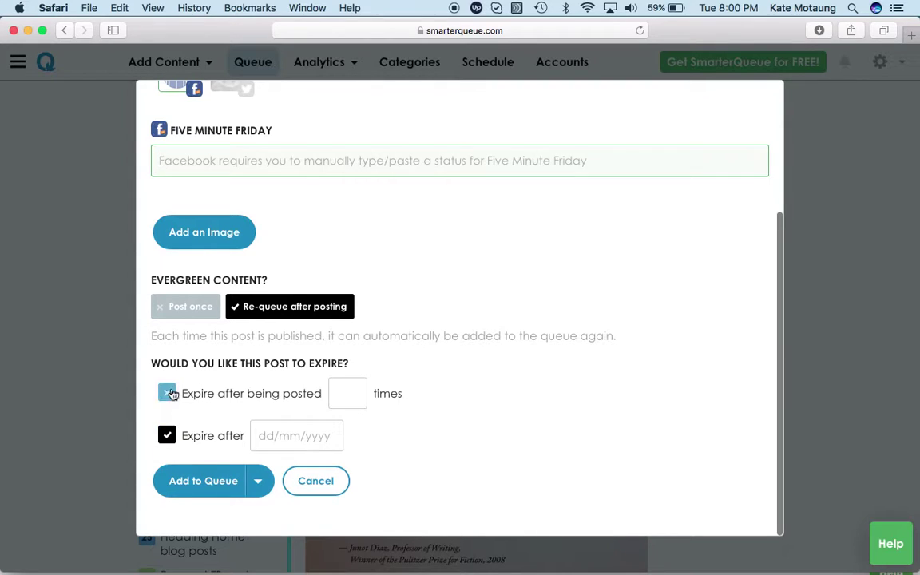
pyautogui.click(168, 392)
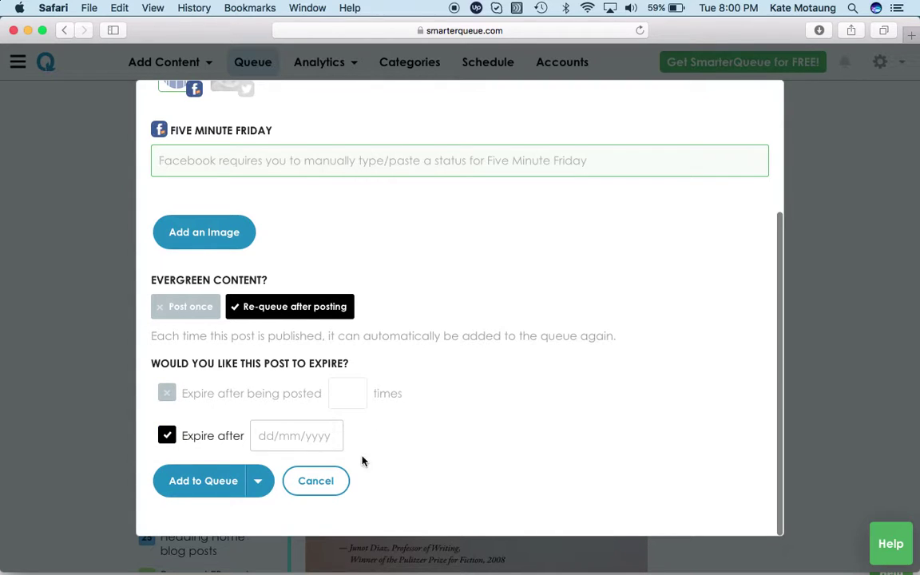
pyautogui.click(331, 480)
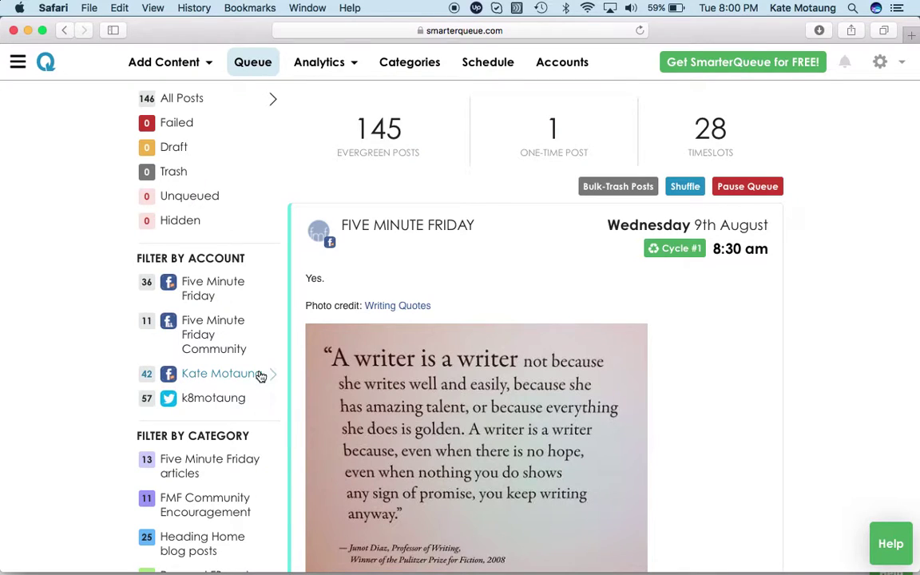
# - Open Find Content, search for "Proverbs", and load the posts of the Proverbs Facebook page
pyautogui.click(177, 70)
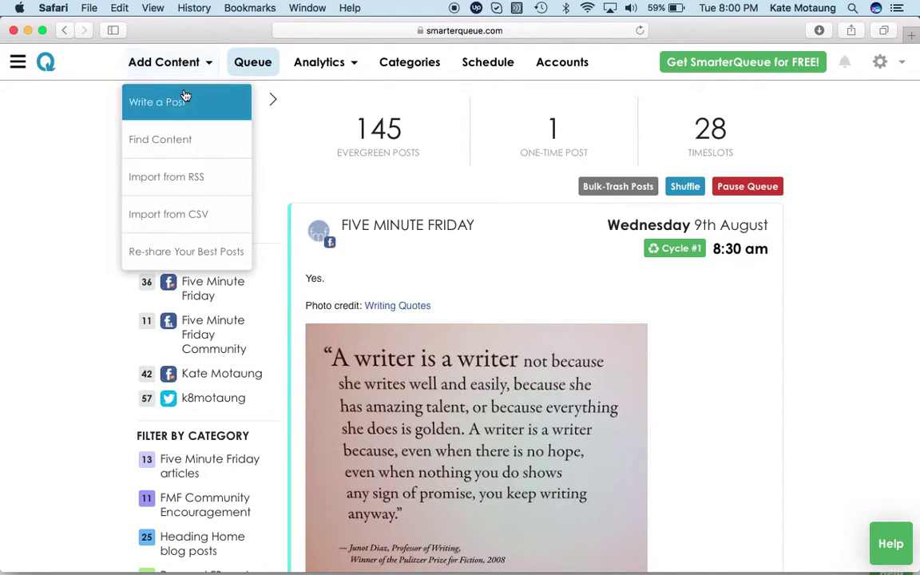
pyautogui.click(175, 141)
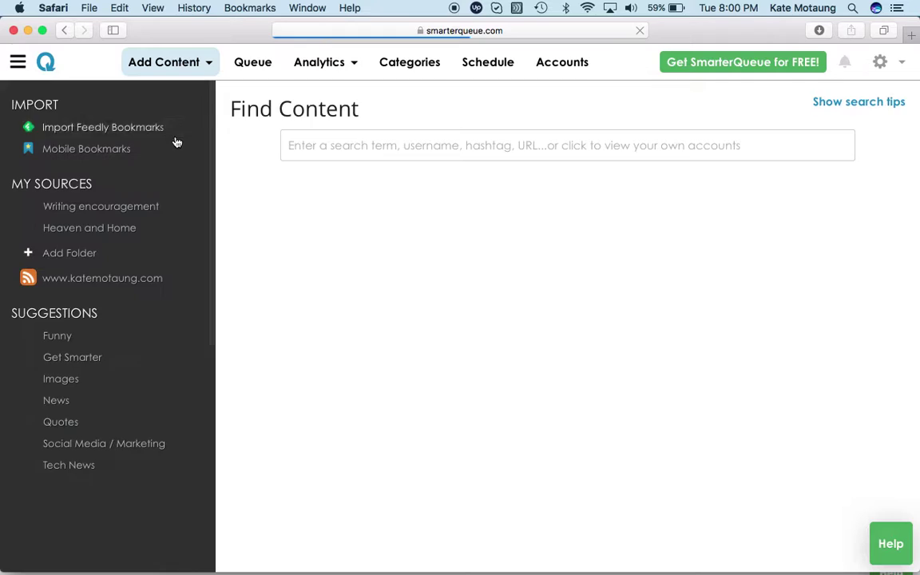
pyautogui.click(340, 145)
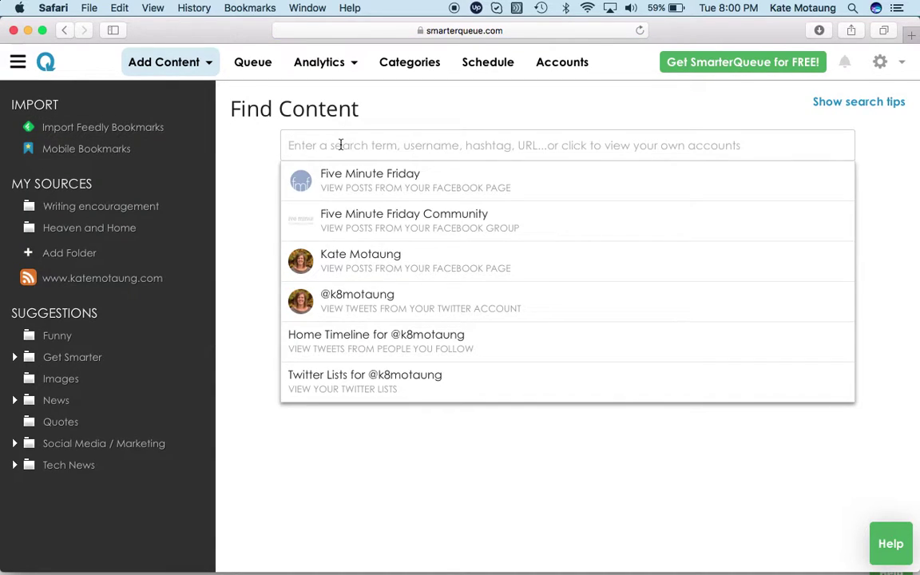
pyautogui.write('Prob')
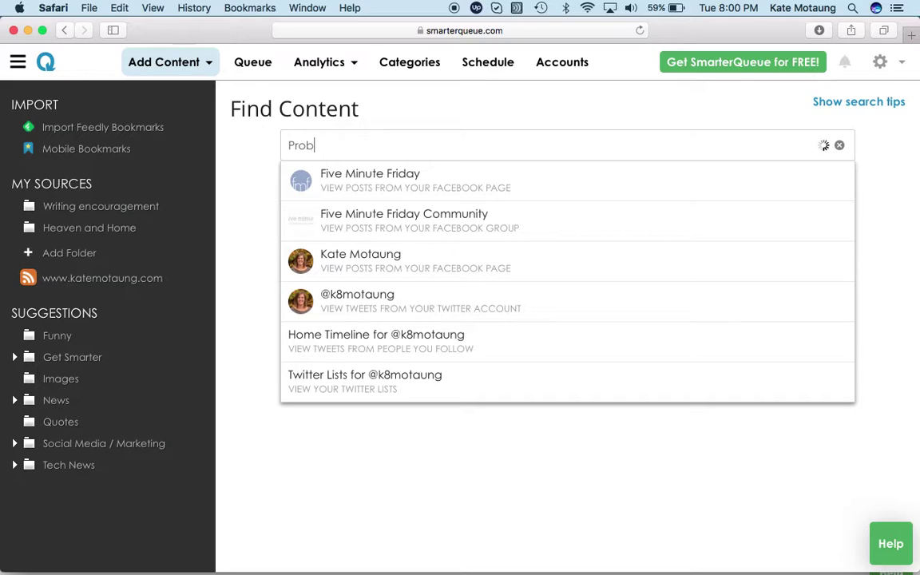
pyautogui.press('BackSpace')
pyautogui.write('verbs')
pyautogui.click(384, 221)
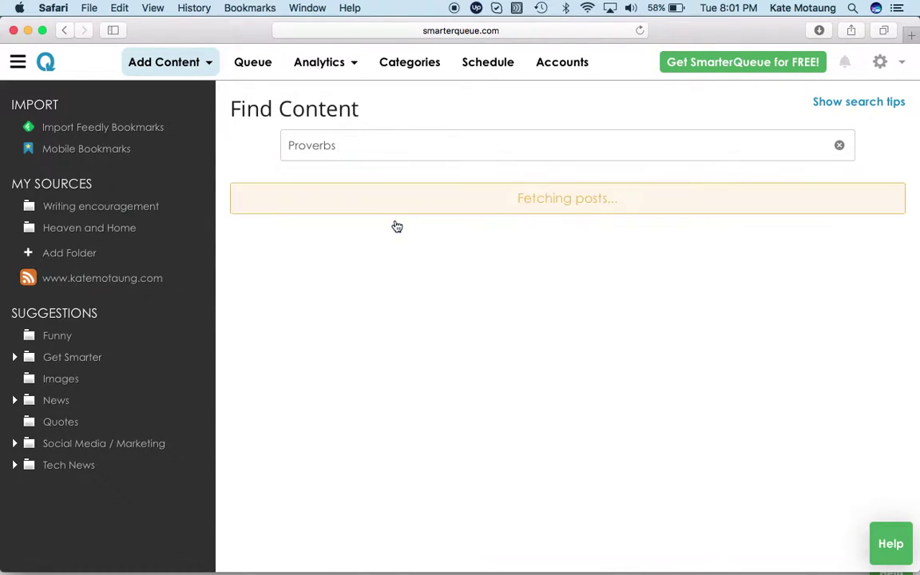
# - Refine the content search to "Proverbs 31" and browse the posts of the Proverbs 31 Ministries Facebook page
pyautogui.click(381, 151)
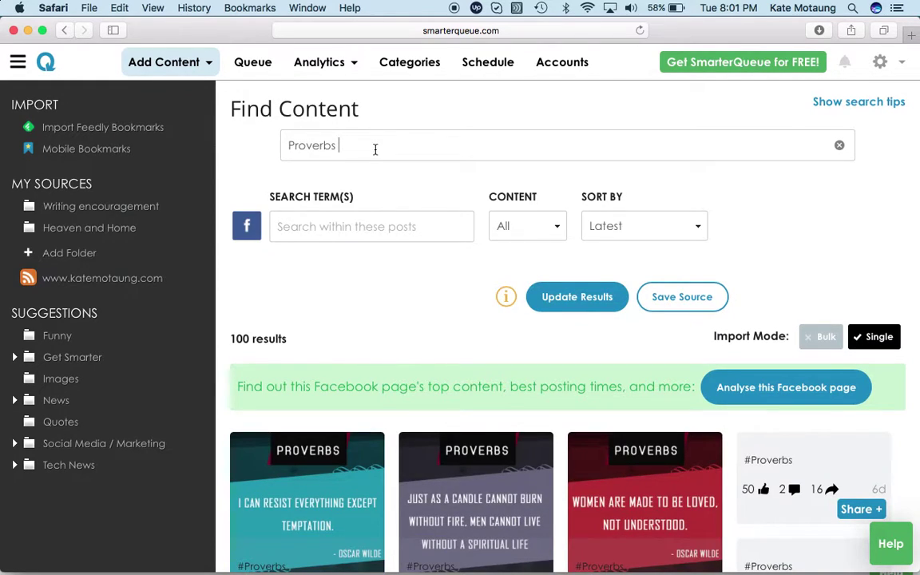
pyautogui.write('33')
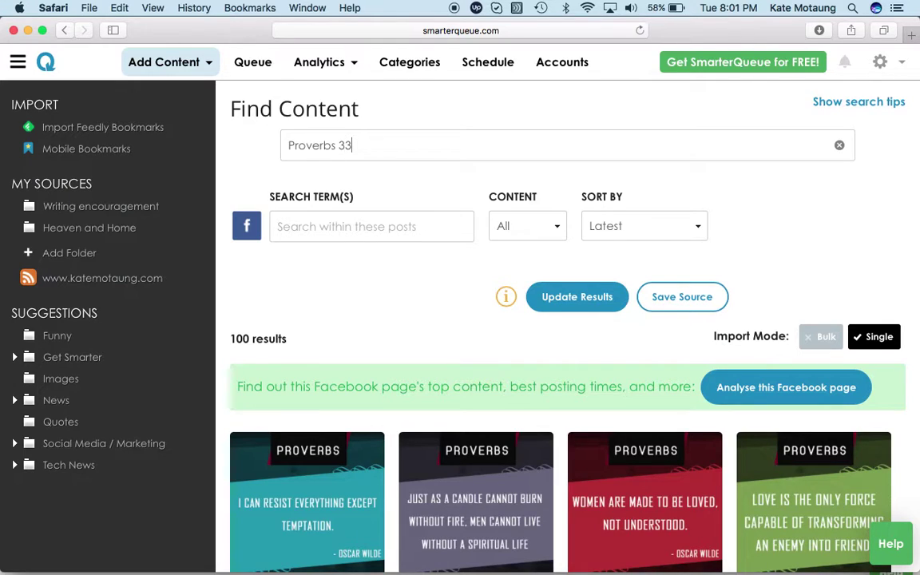
pyautogui.write('1')
pyautogui.press('BackSpace')
pyautogui.press('BackSpace')
pyautogui.write('1')
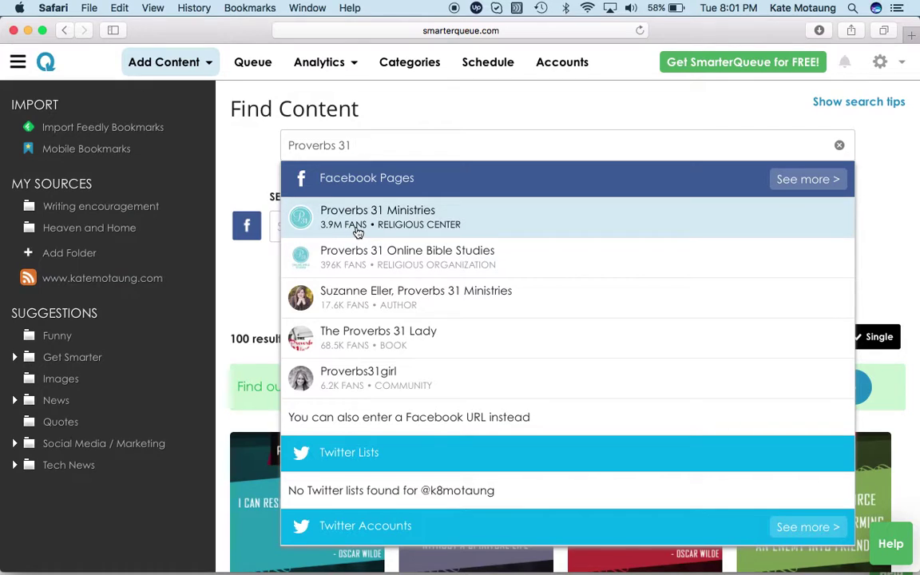
pyautogui.click(401, 219)
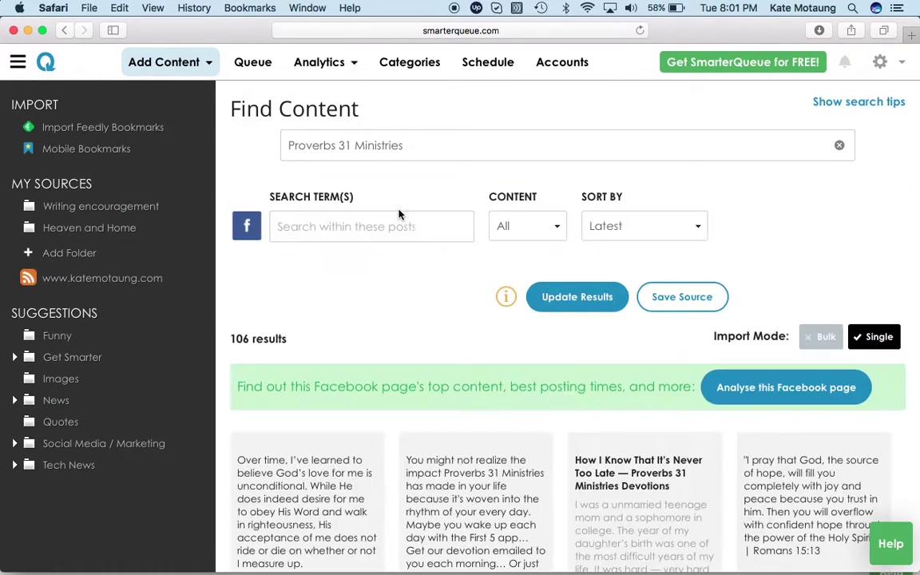
pyautogui.scroll(-1, 399, 278)
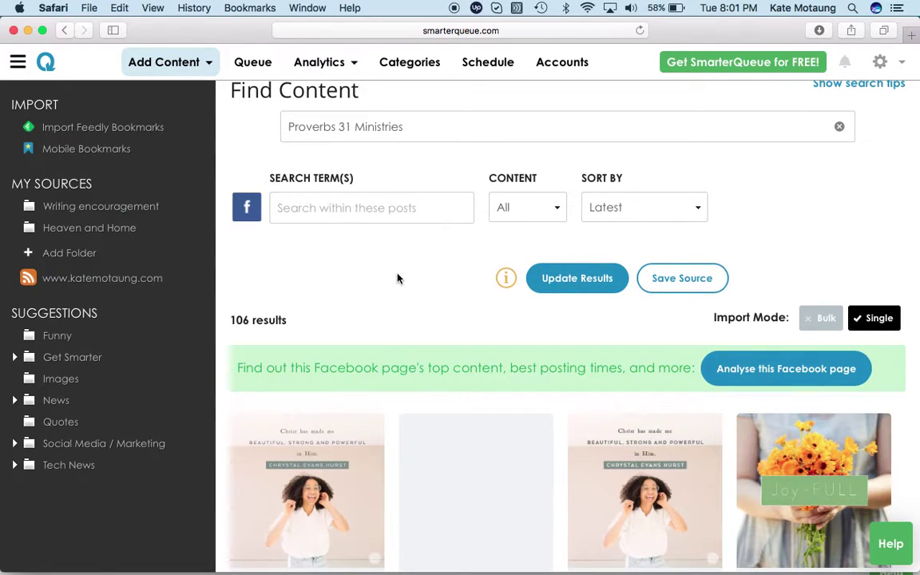
pyautogui.scroll(-1, 399, 278)
pyautogui.scroll(-1, 514, 192)
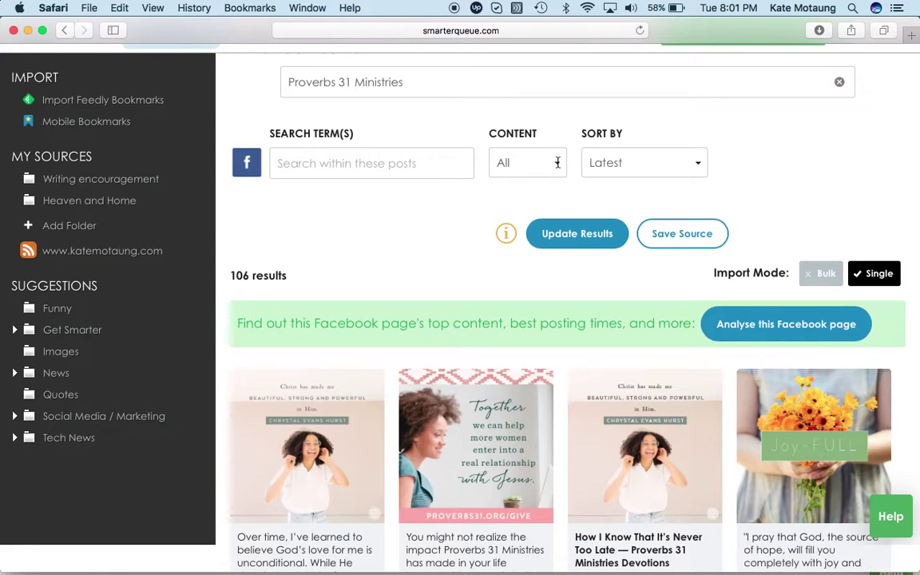
pyautogui.scroll(1, 554, 165)
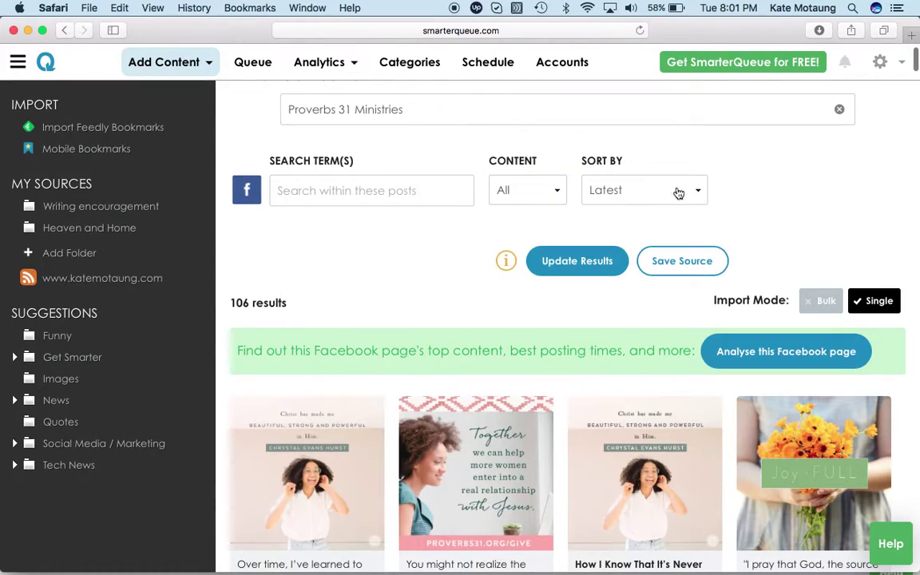
# - Check the content type and sort order options available for the Proverbs 31 Ministries posts
pyautogui.click(557, 192)
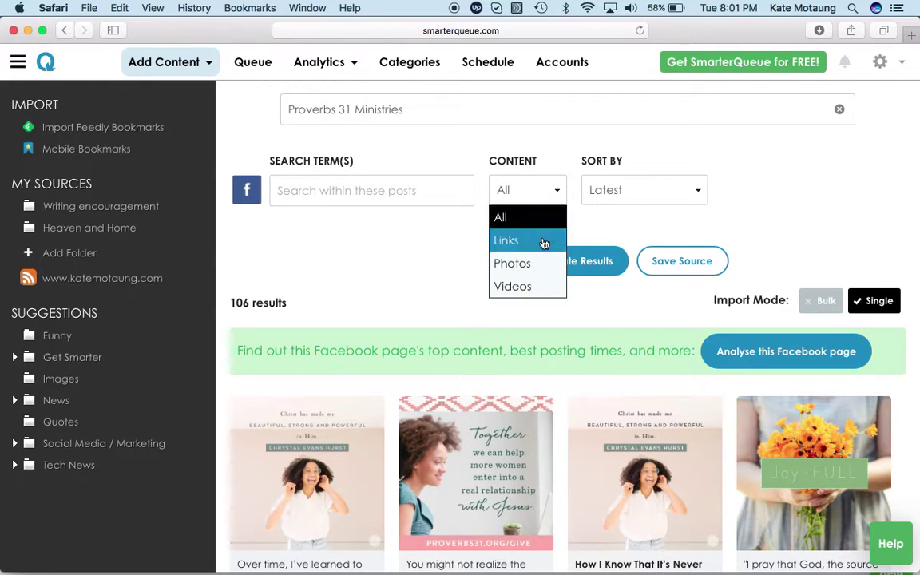
pyautogui.click(695, 194)
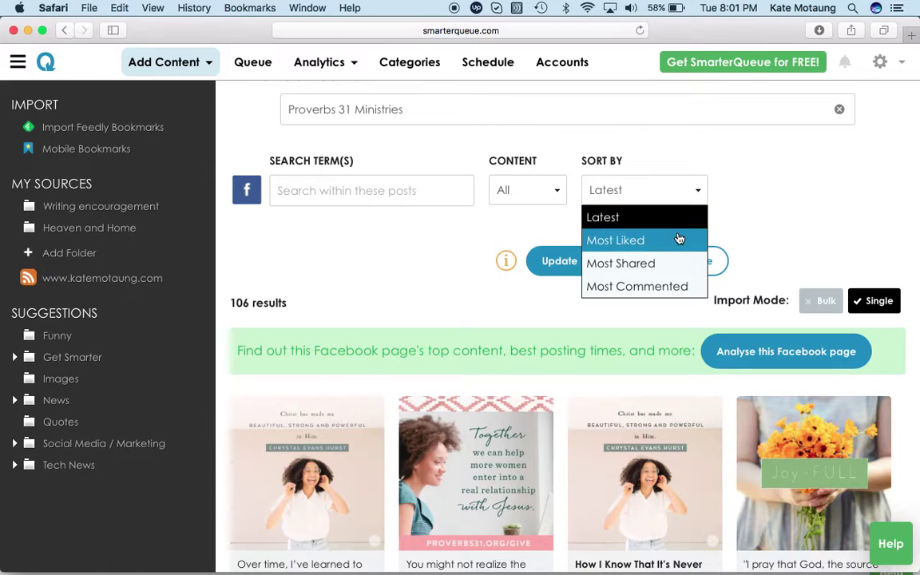
pyautogui.click(780, 218)
# - Browse the Proverbs 31 Ministries posts and check the sharing options of the "Dealing with My Doubt" post
pyautogui.scroll(-2, 781, 218)
pyautogui.scroll(-10, 782, 218)
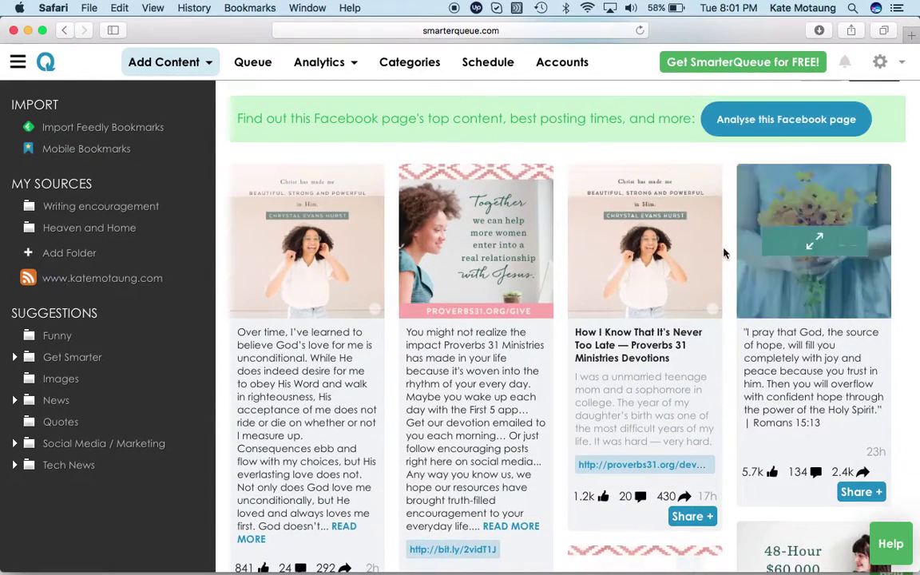
pyautogui.scroll(-5, 698, 277)
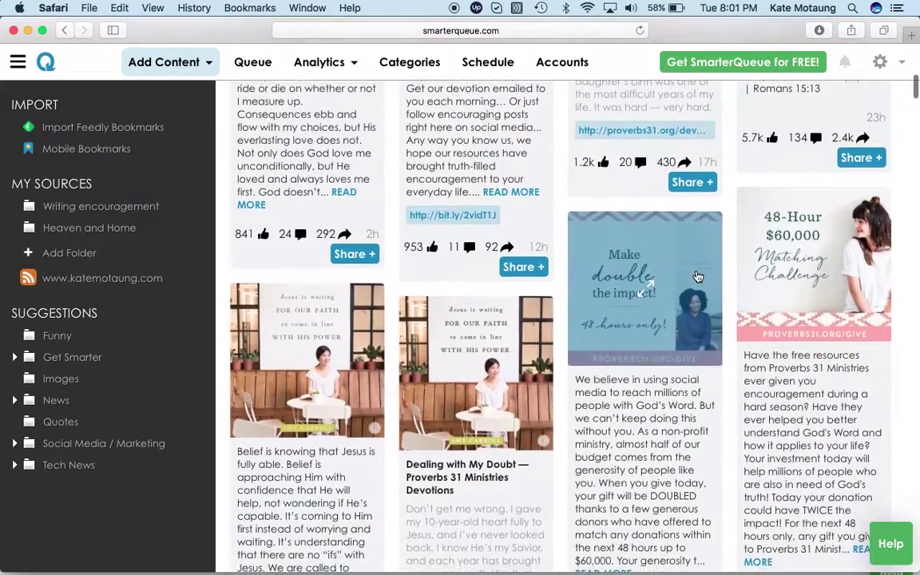
pyautogui.scroll(-4, 698, 277)
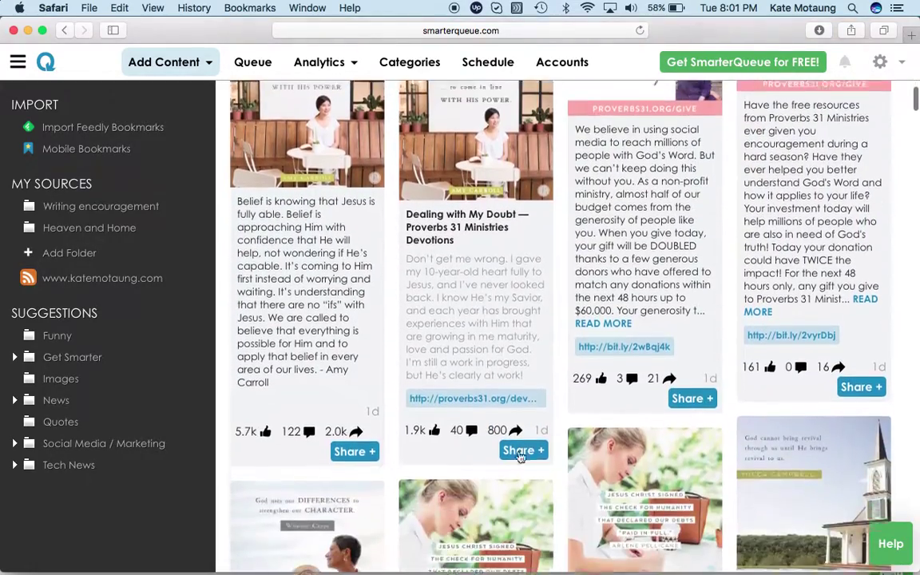
pyautogui.click(534, 414)
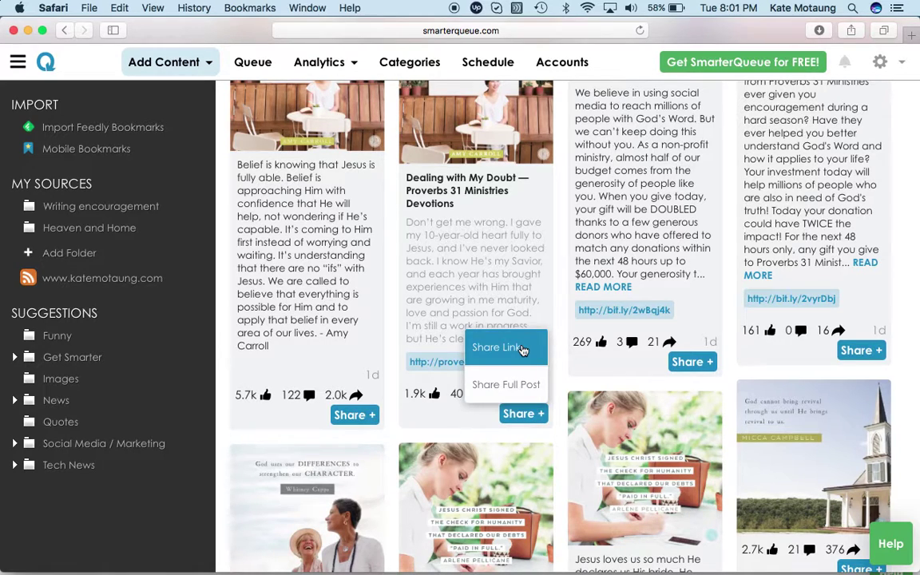
pyautogui.scroll(-1, 524, 350)
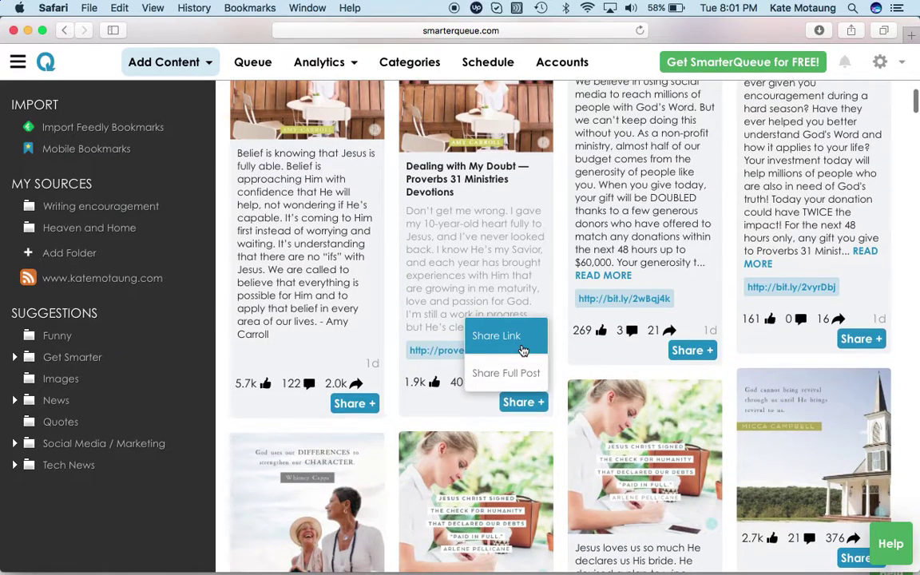
pyautogui.scroll(-2, 523, 350)
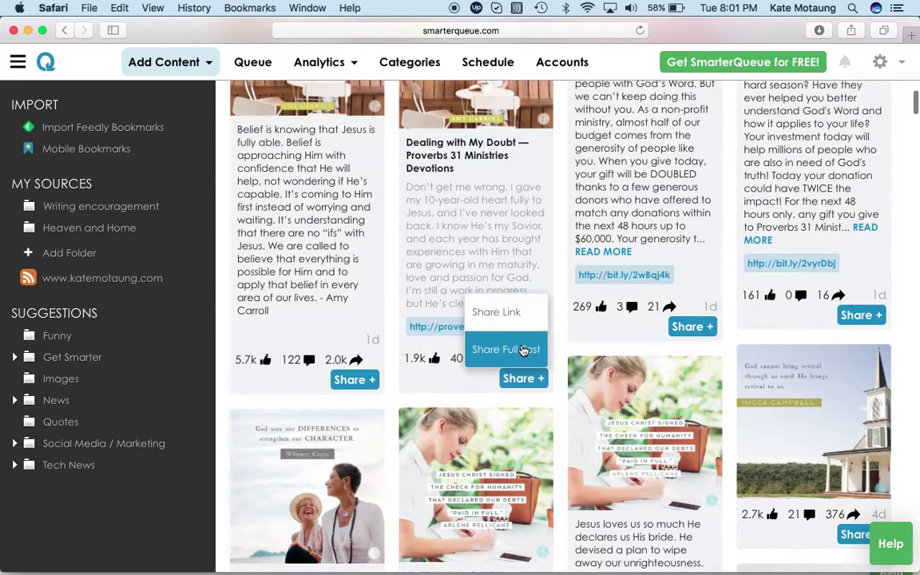
# - Search Find Content for "writing" to view the suggested pages, and clear the search term
pyautogui.scroll(10, 523, 350)
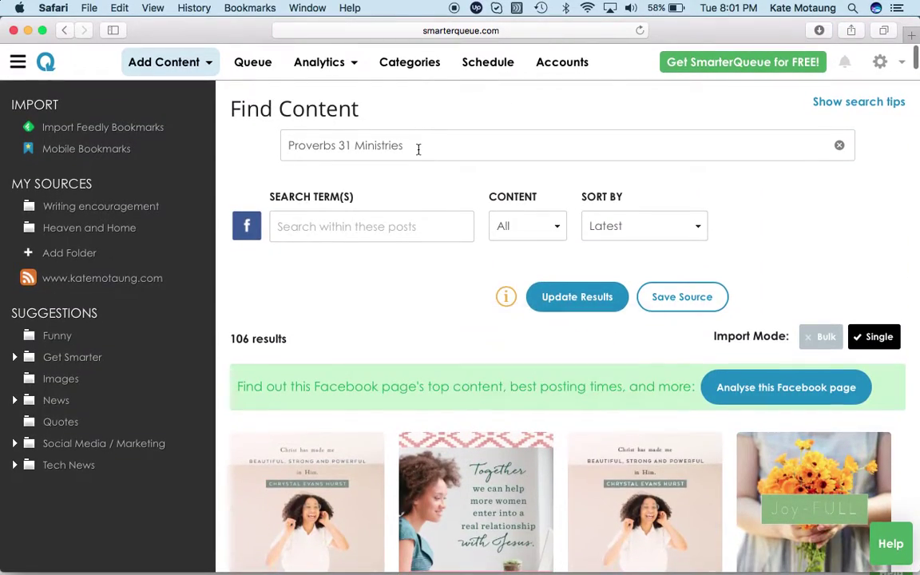
pyautogui.moveTo(418, 149); pyautogui.dragTo(295, 144)
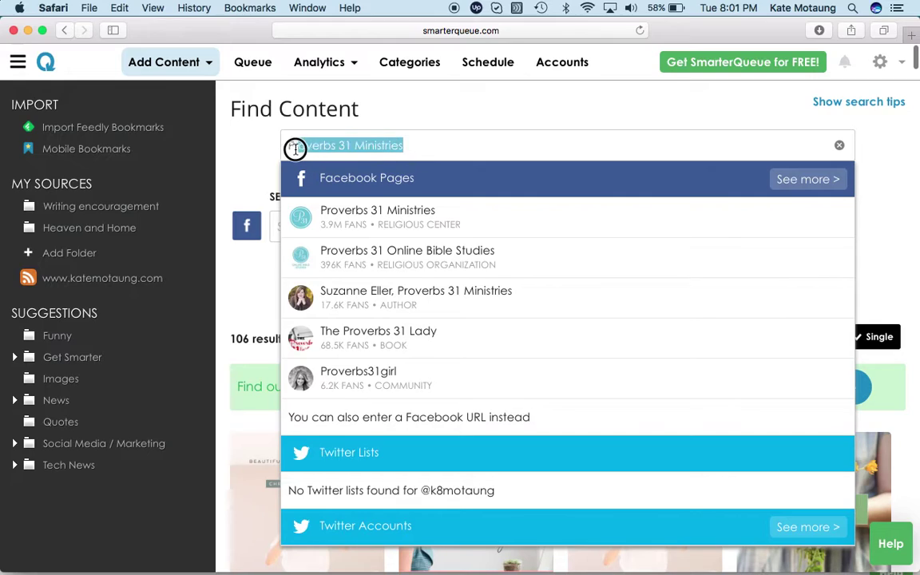
pyautogui.write('writing')
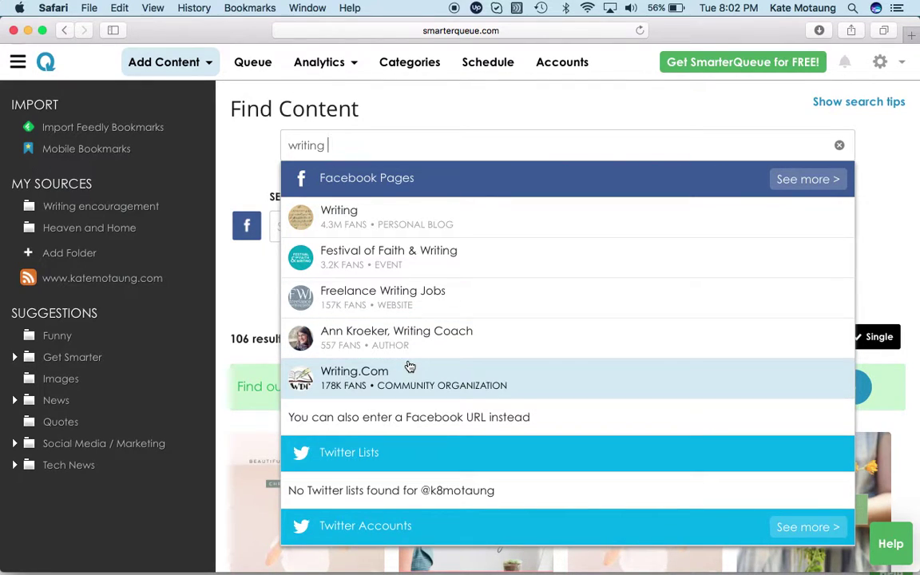
pyautogui.moveTo(335, 147); pyautogui.dragTo(281, 147)
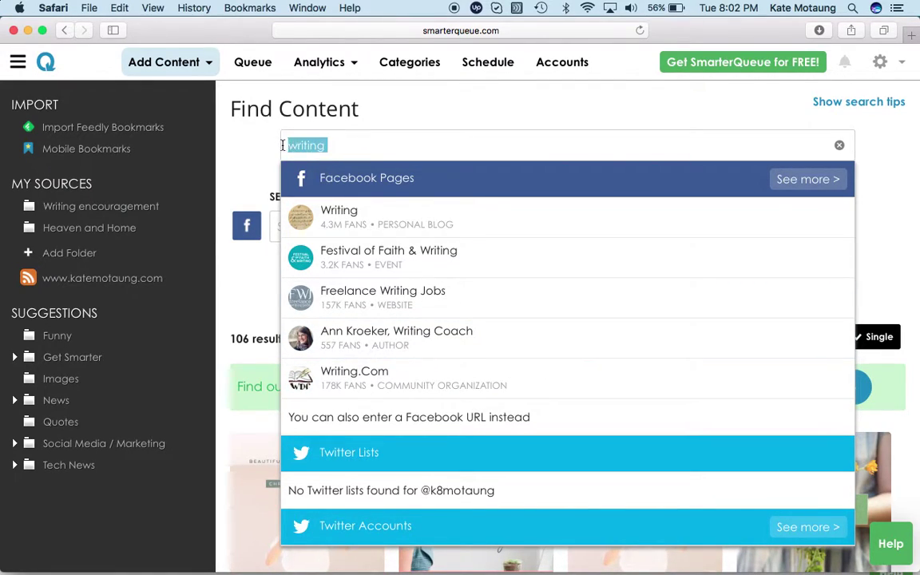
pyautogui.press('BackSpace')
pyautogui.click(264, 155)
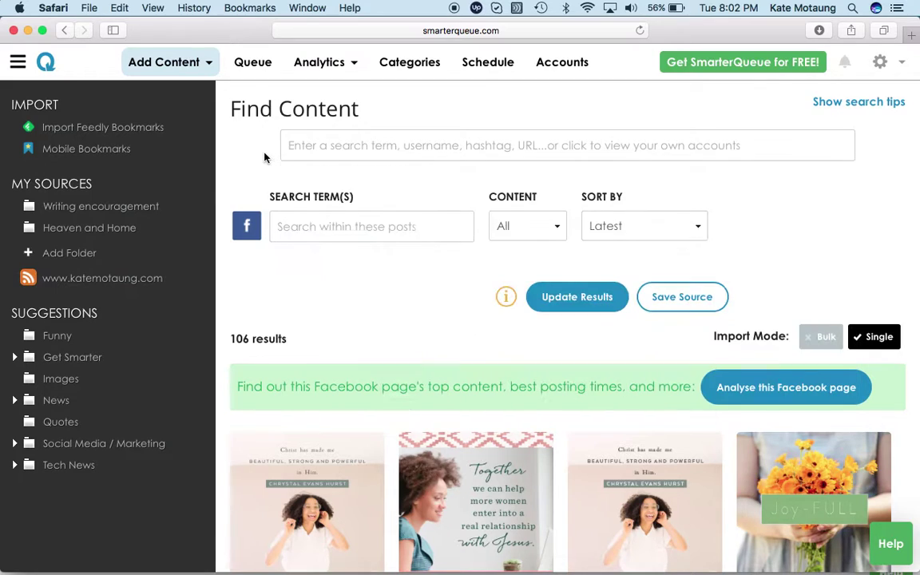
# - Open Re-share Your Best Posts and load the posts of the Five Minute Friday Facebook page
pyautogui.click(207, 63)
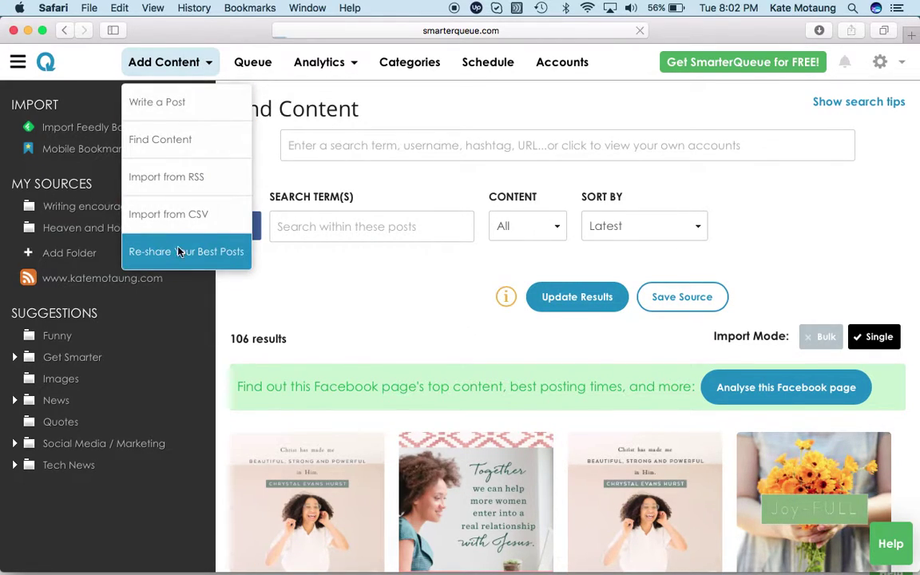
pyautogui.click(181, 252)
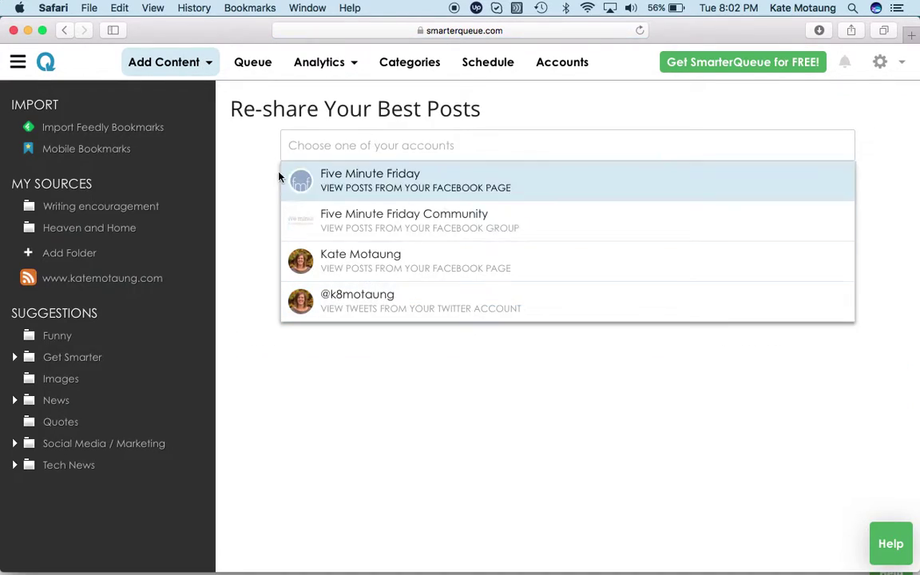
pyautogui.click(509, 183)
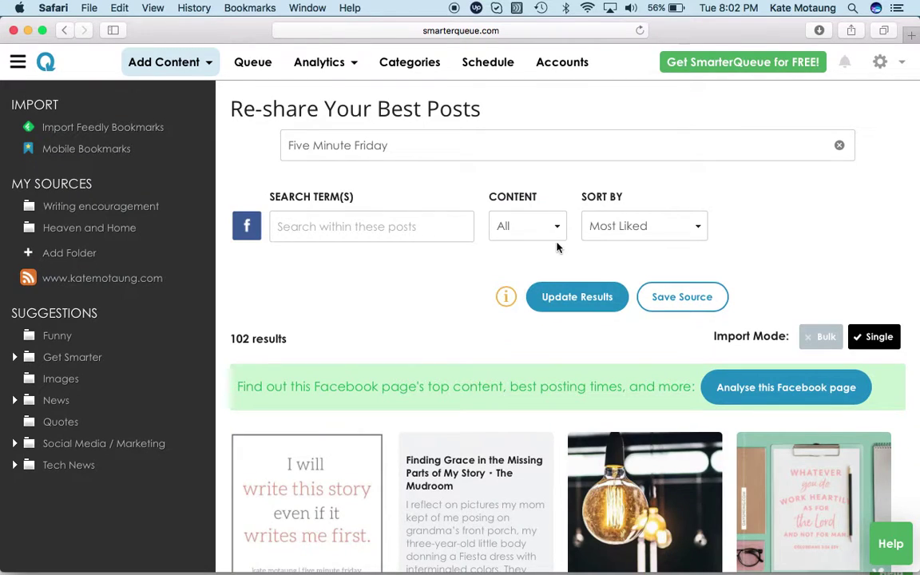
# - Check the sort options for the Five Minute Friday posts and browse the most liked ones
pyautogui.click(696, 231)
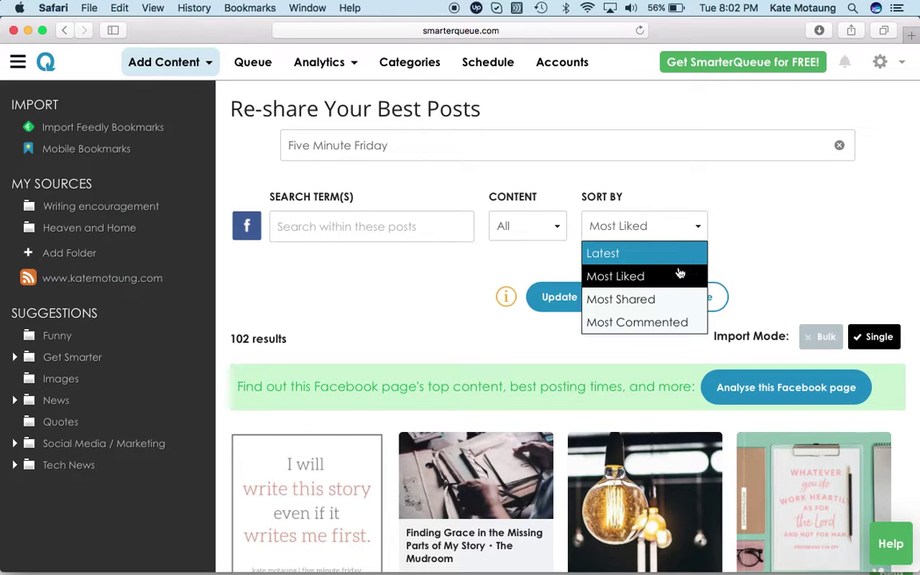
pyautogui.click(761, 258)
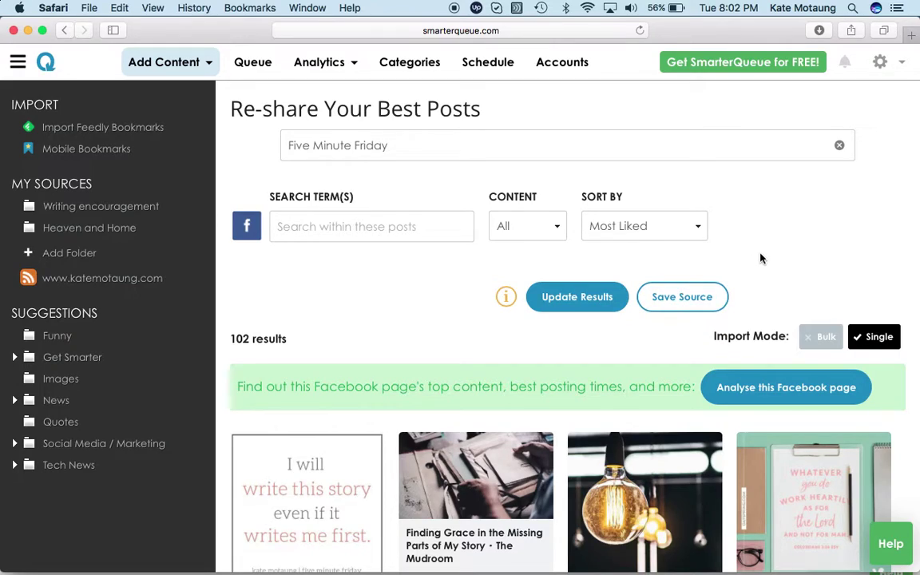
pyautogui.scroll(-3, 761, 258)
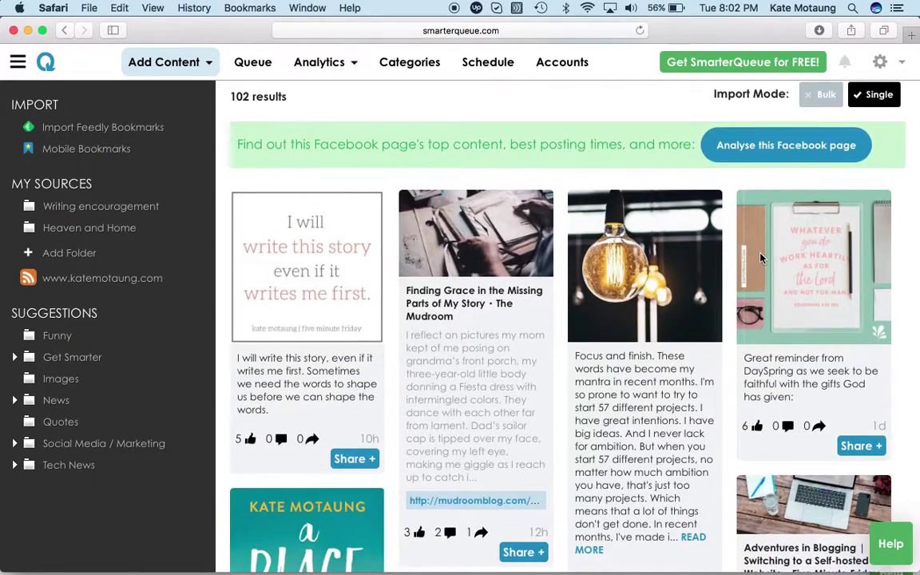
pyautogui.scroll(-2, 761, 259)
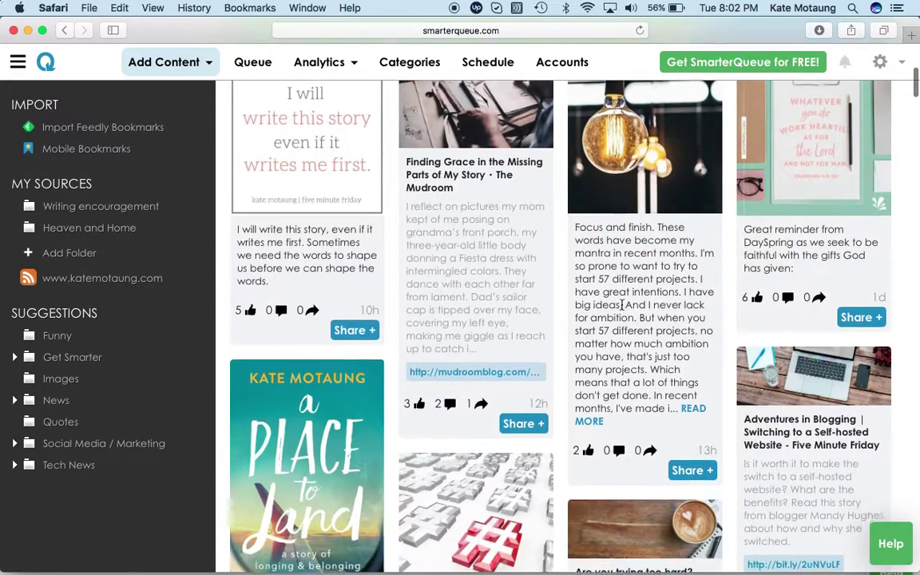
pyautogui.scroll(-3, 622, 304)
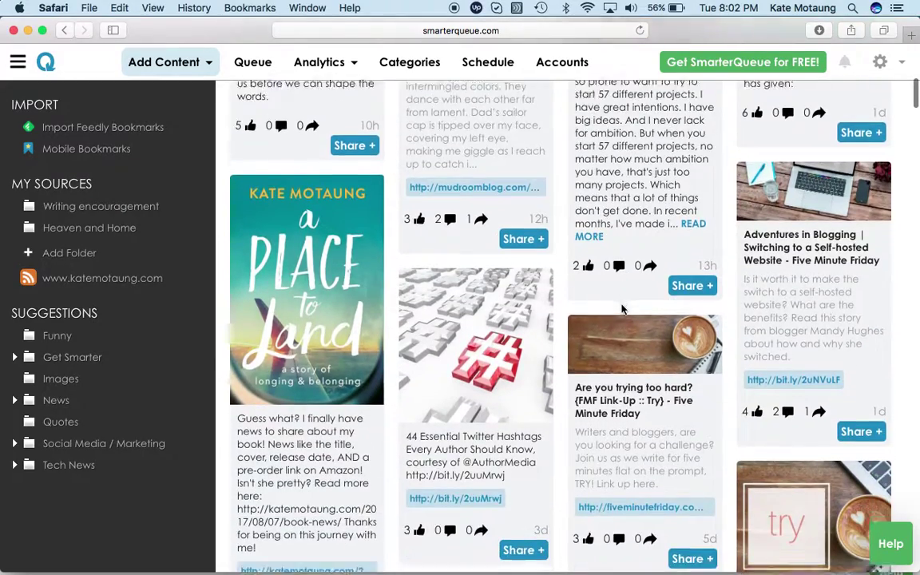
pyautogui.scroll(-5, 623, 310)
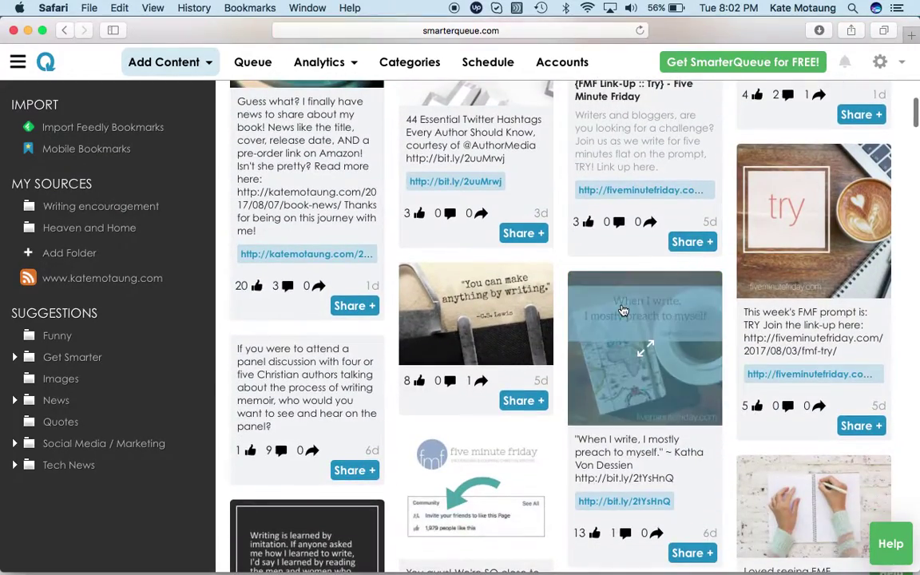
pyautogui.scroll(-1, 623, 310)
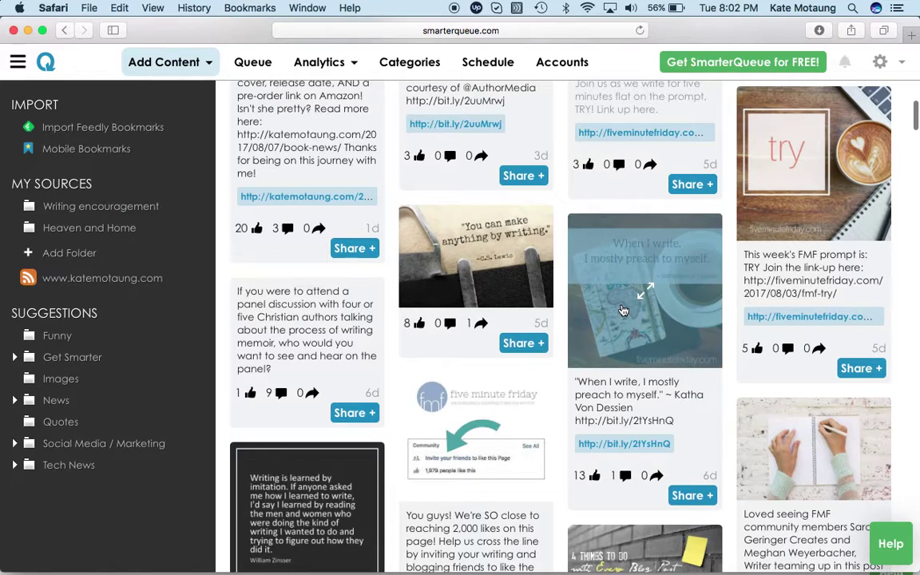
# - Check which analytics views are available, and close the list without opening any
pyautogui.scroll(10, 623, 310)
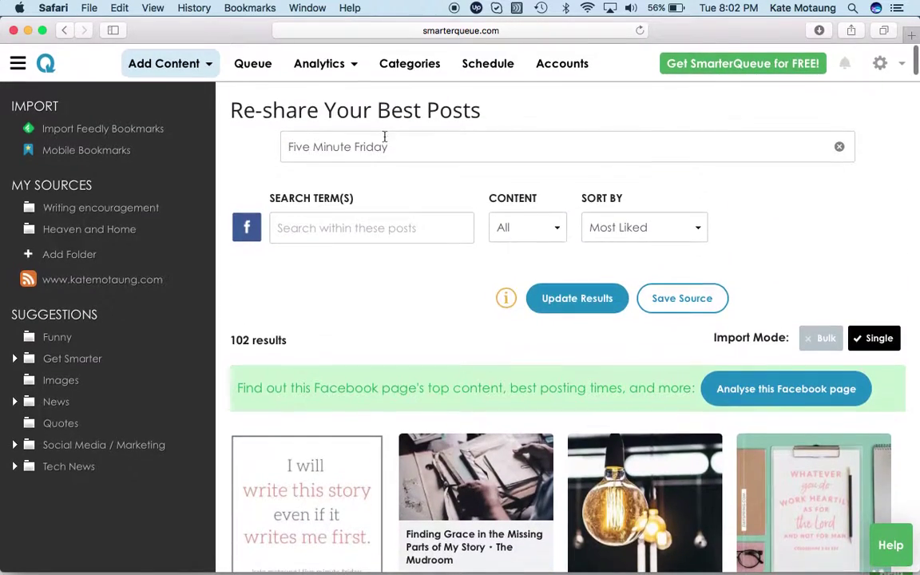
pyautogui.click(353, 66)
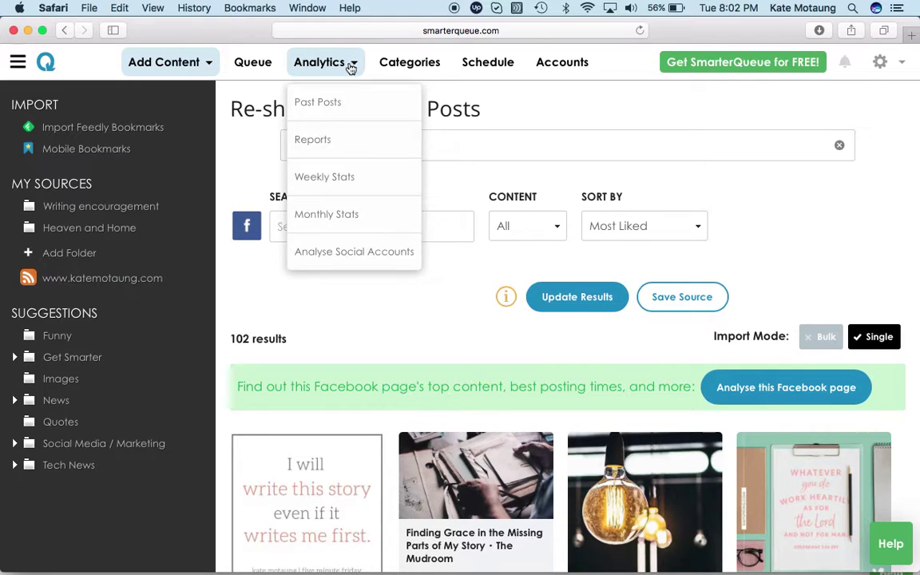
pyautogui.click(253, 291)
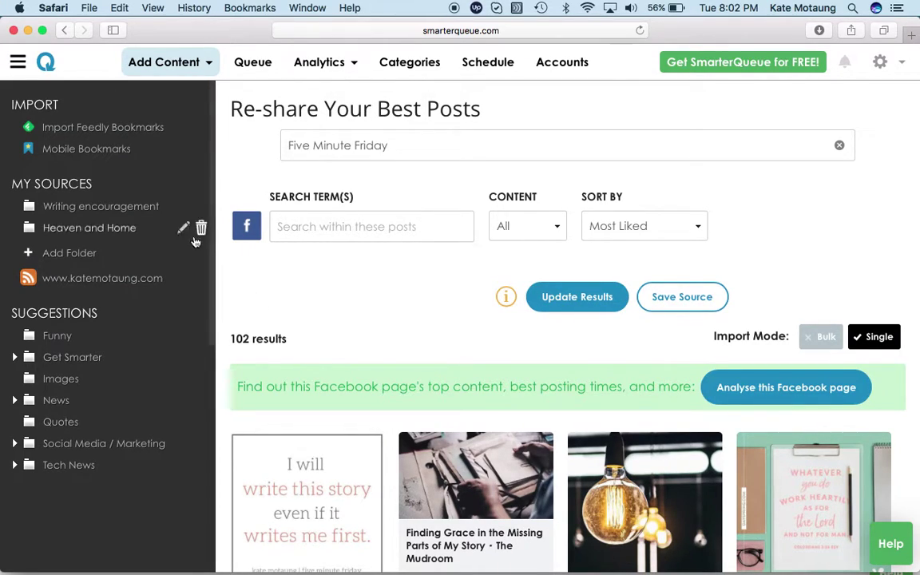
# - Open the queue and examine its account, category, type and content filters and the scheduled posts
pyautogui.click(263, 68)
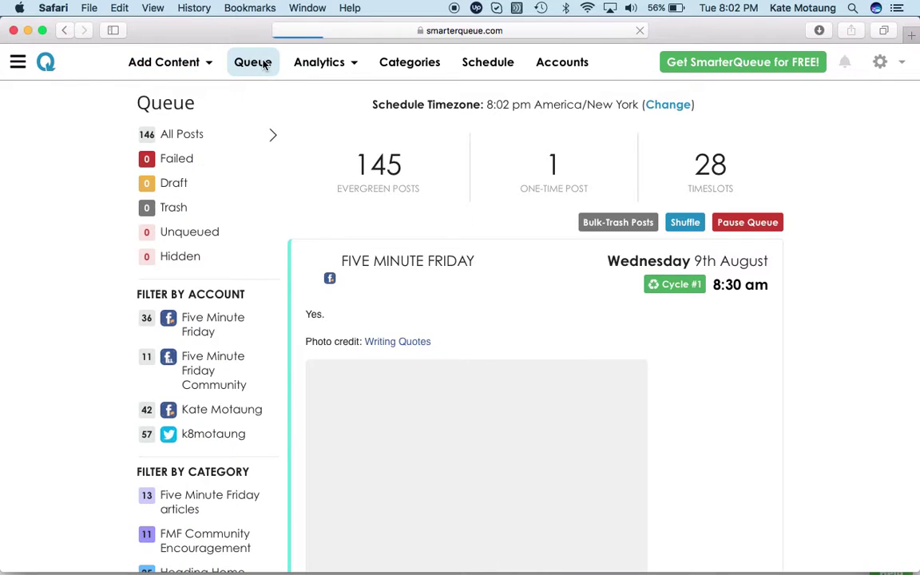
pyautogui.scroll(-3, 79, 212)
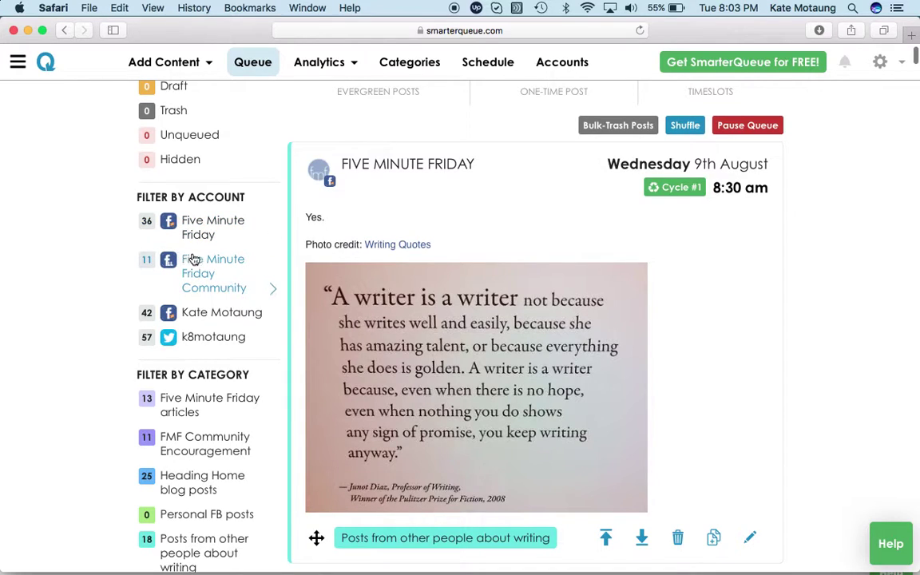
pyautogui.scroll(-3, 96, 318)
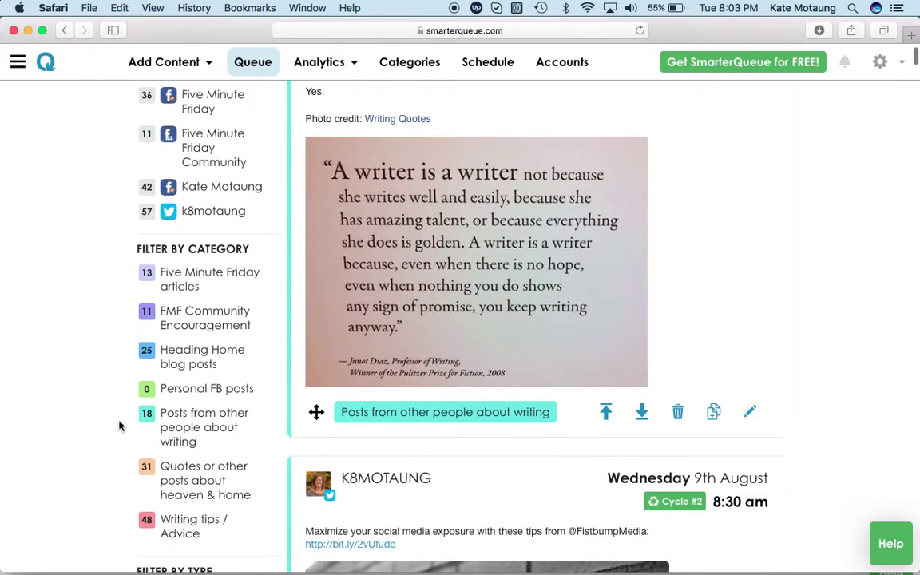
pyautogui.scroll(-7, 106, 389)
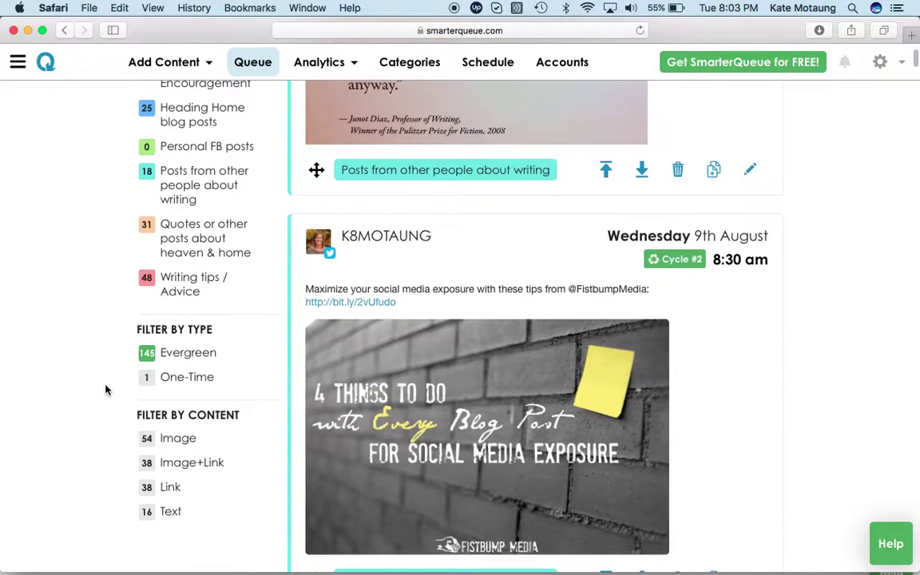
pyautogui.scroll(-2, 112, 351)
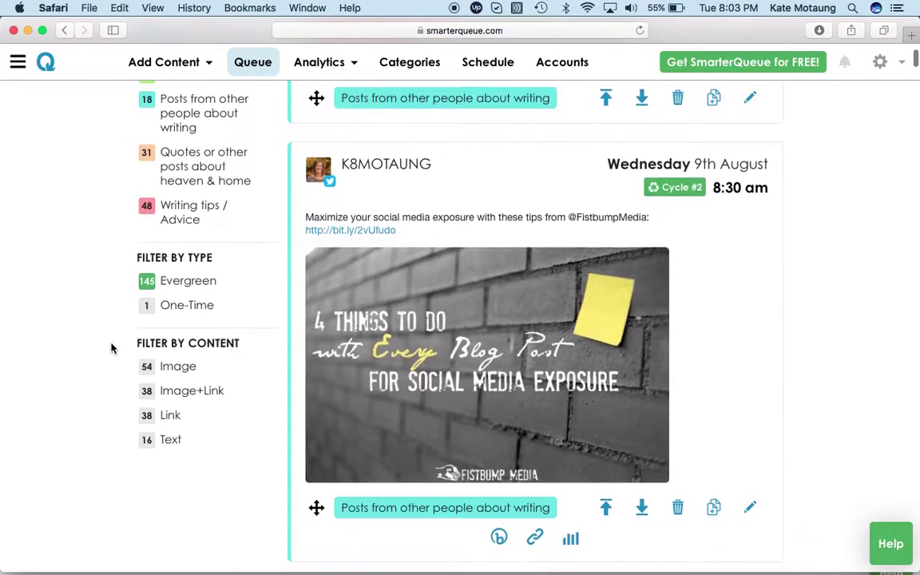
pyautogui.scroll(-10, 116, 416)
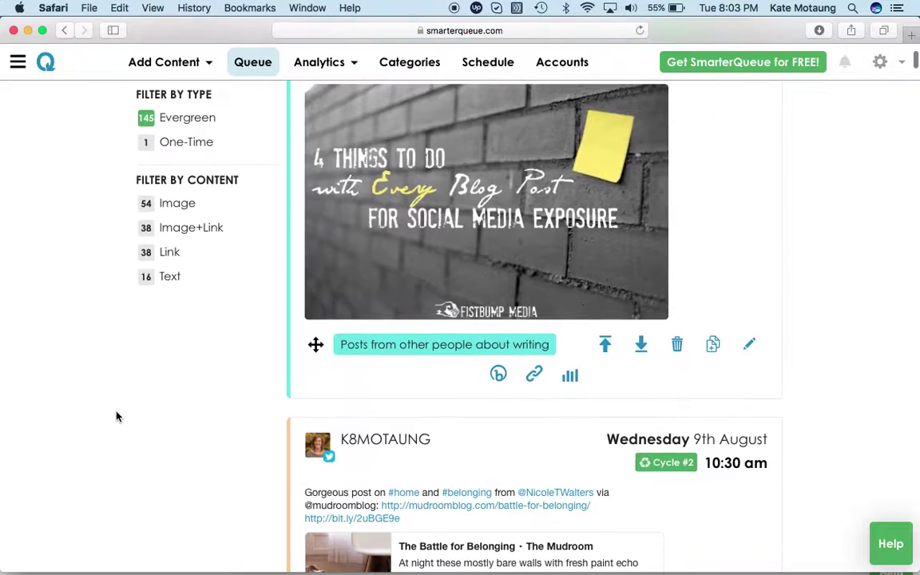
pyautogui.scroll(-15, 116, 417)
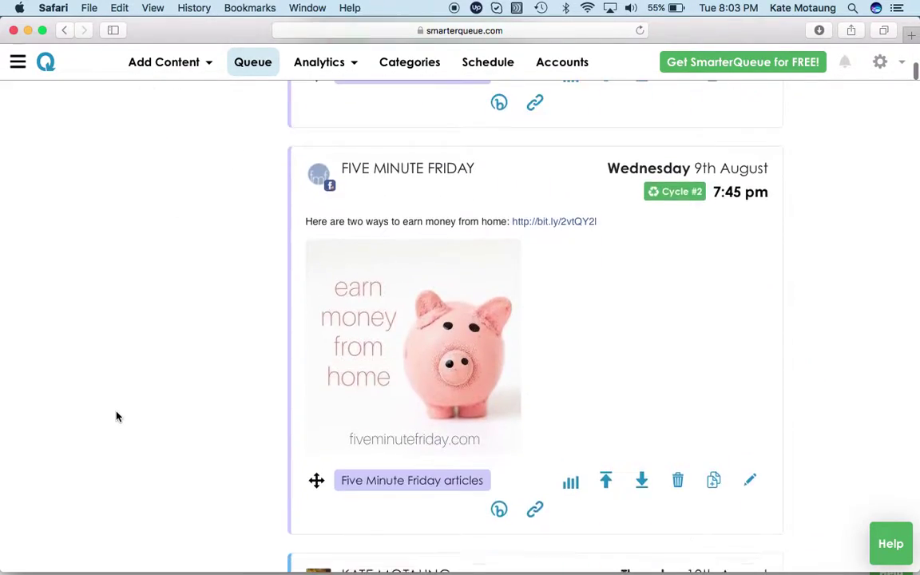
pyautogui.scroll(4, 116, 417)
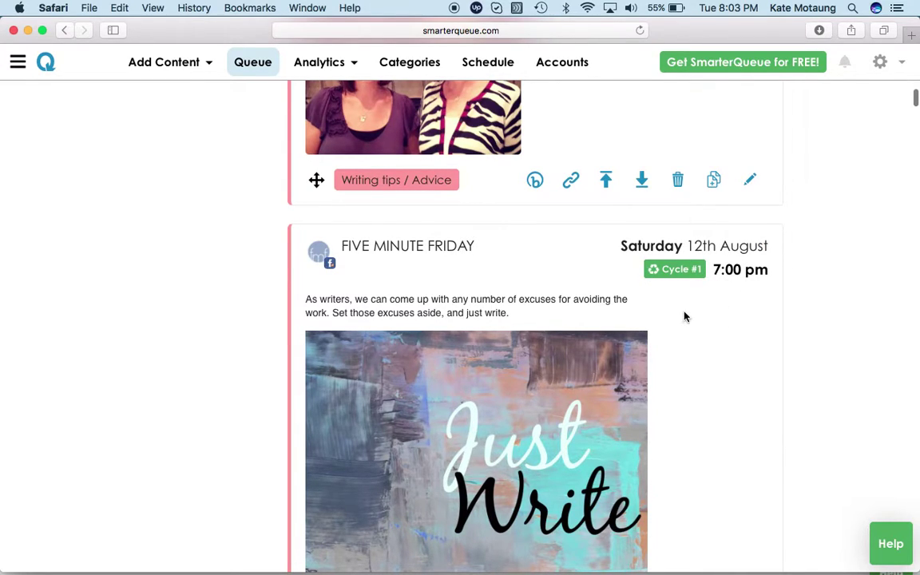
pyautogui.scroll(-10, 684, 316)
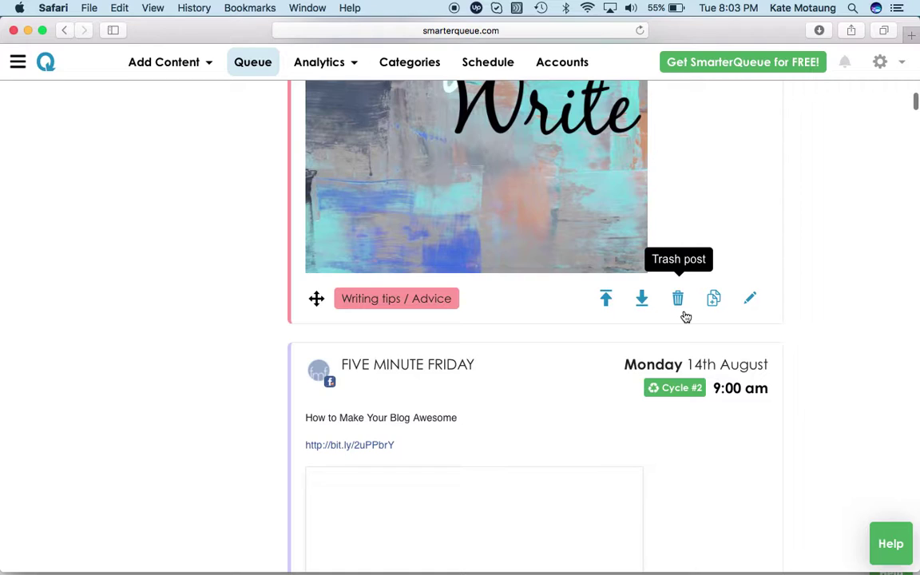
# - Enable post re-ordering from a Writing tips / Advice post in the Five Minute Friday queue
pyautogui.scroll(-3, 685, 316)
pyautogui.scroll(-2, 685, 317)
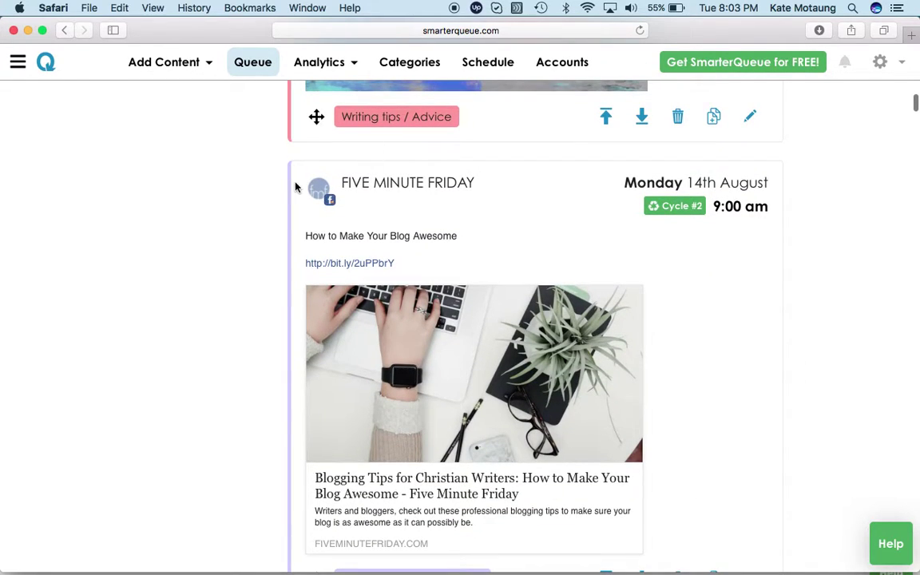
pyautogui.moveTo(319, 119); pyautogui.dragTo(293, 390)
pyautogui.click(317, 116)
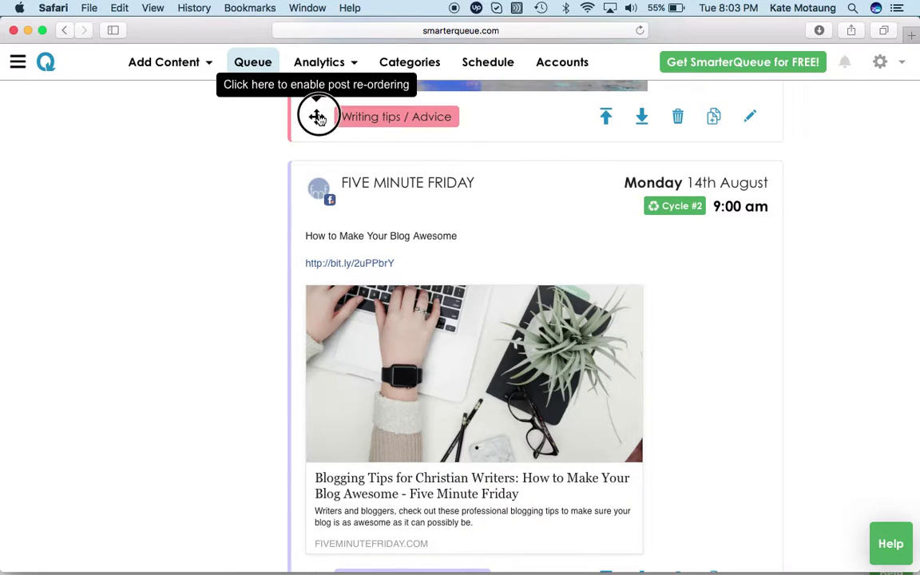
pyautogui.scroll(7, 263, 160)
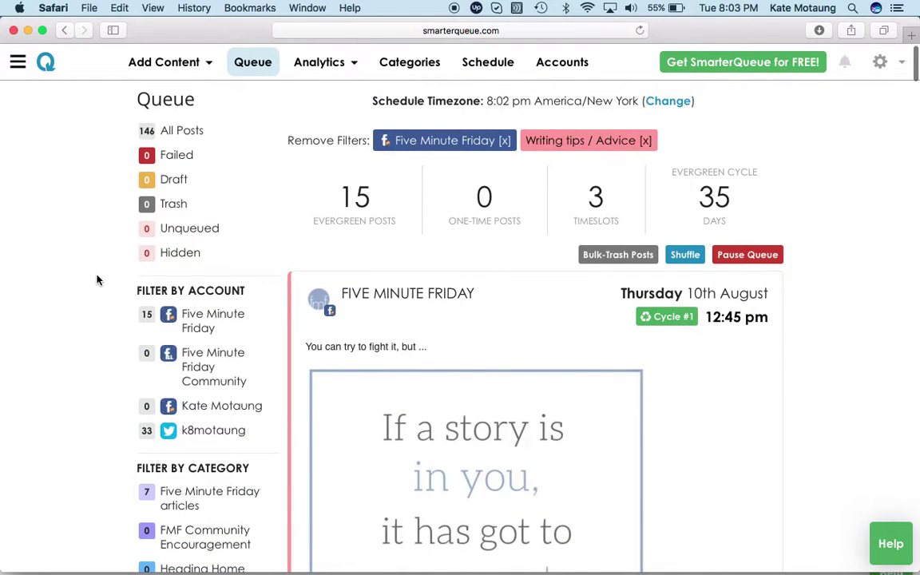
# - Review the filtered Five Minute Friday queue, including its summary figures, account and category filters, and upcoming Writing tips / Advice posts
pyautogui.scroll(1, 97, 279)
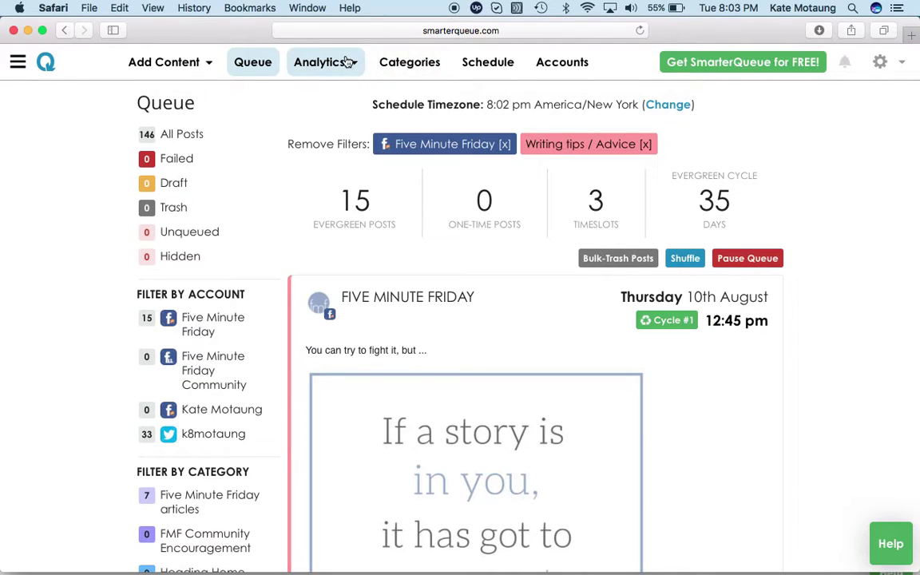
pyautogui.scroll(-2, 370, 123)
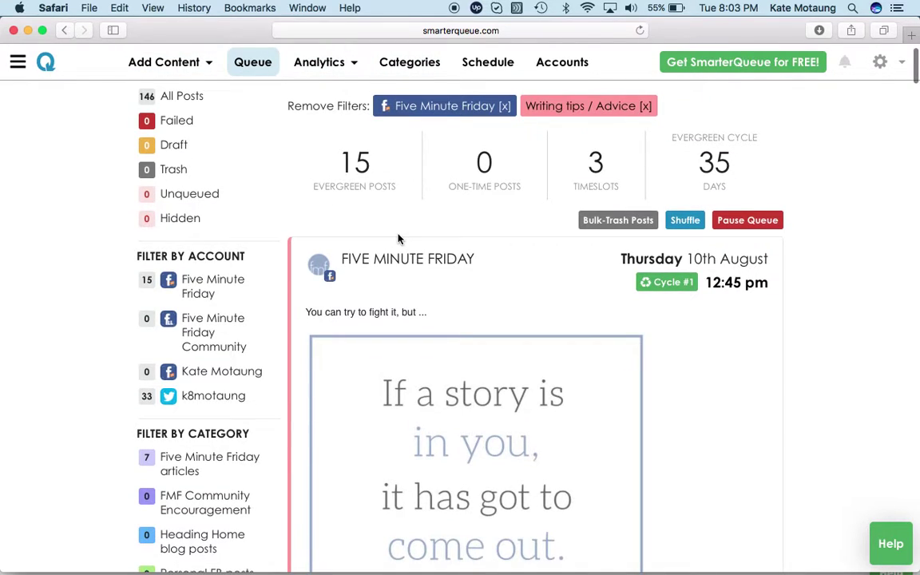
pyautogui.scroll(-1, 336, 248)
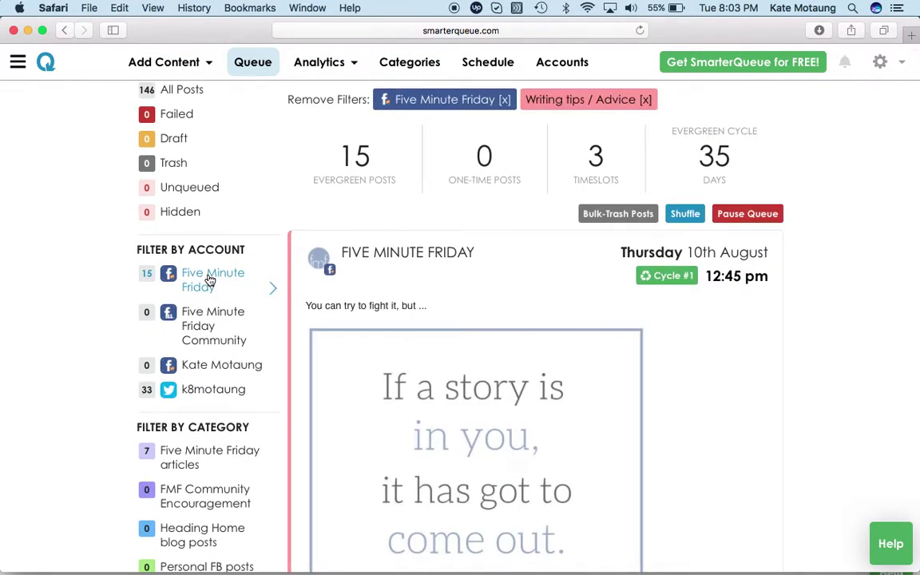
pyautogui.scroll(-5, 286, 274)
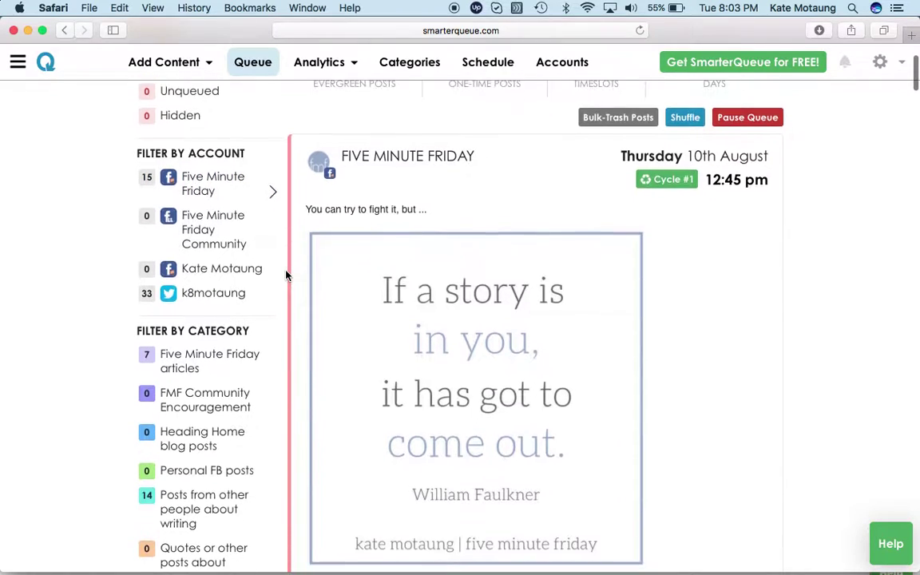
pyautogui.scroll(-20, 286, 274)
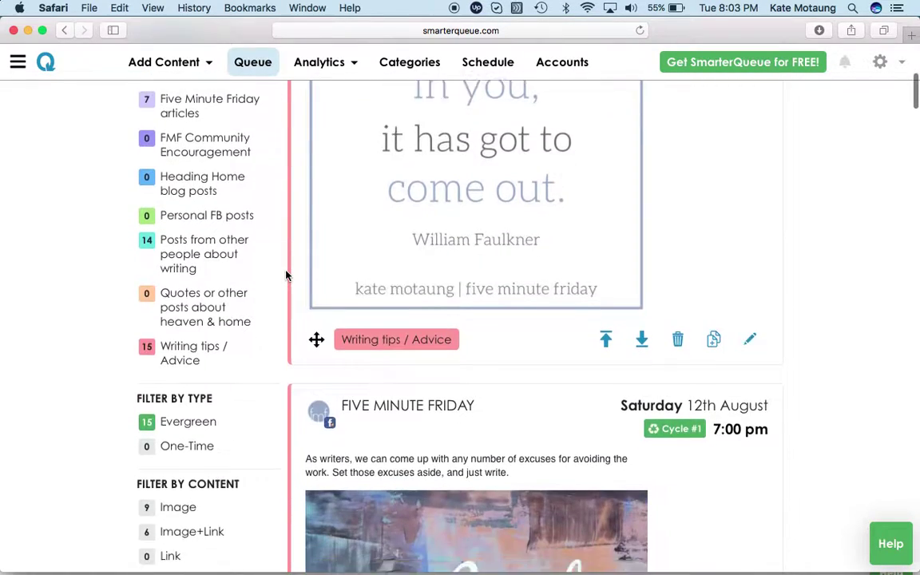
pyautogui.scroll(20, 286, 275)
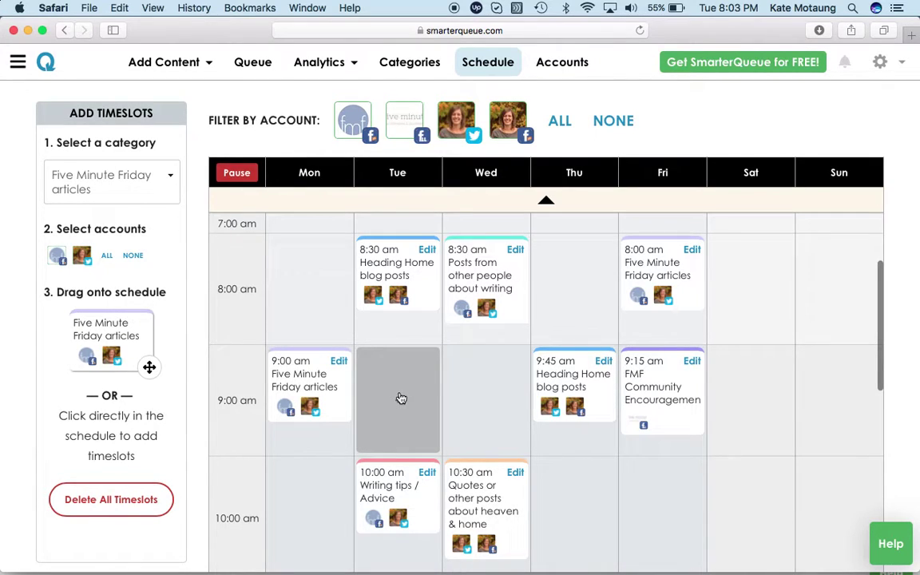
# - Open the schedule and examine the category timeslots across the week from morning to early afternoon
pyautogui.scroll(-3, 401, 398)
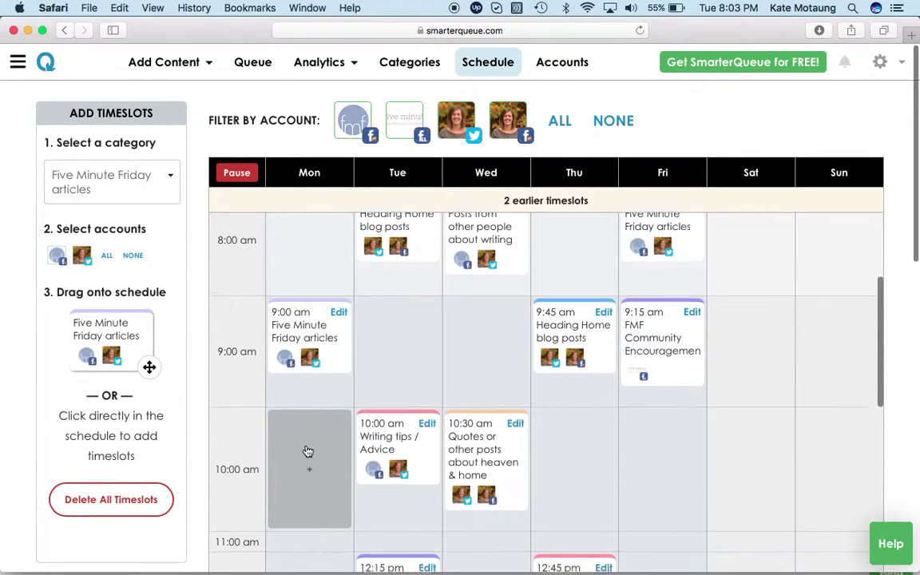
pyautogui.scroll(-10, 309, 453)
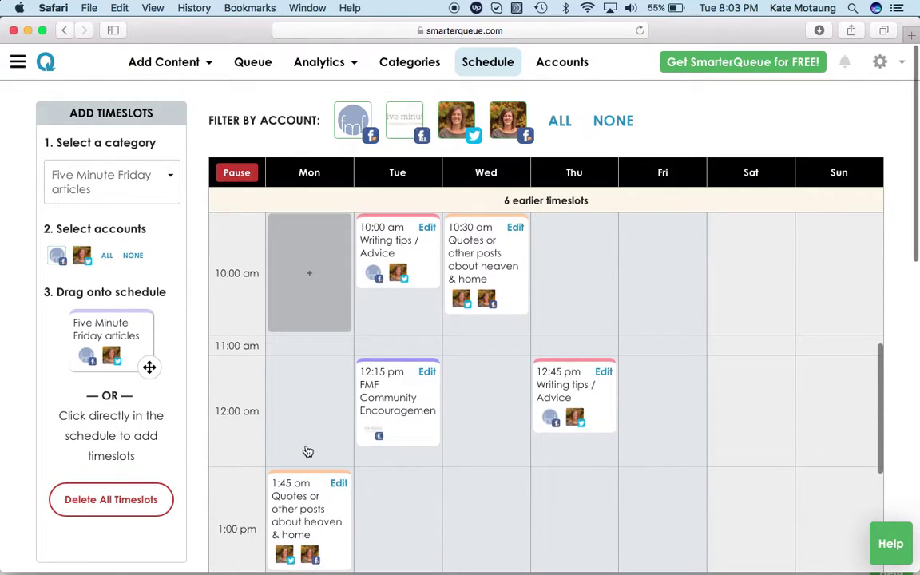
pyautogui.scroll(10, 309, 449)
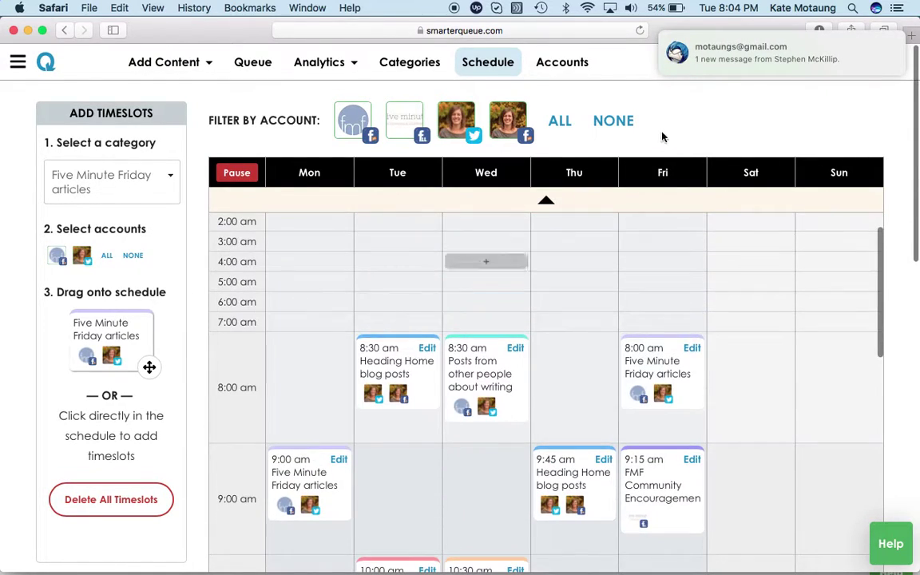
pyautogui.scroll(-1, 742, 126)
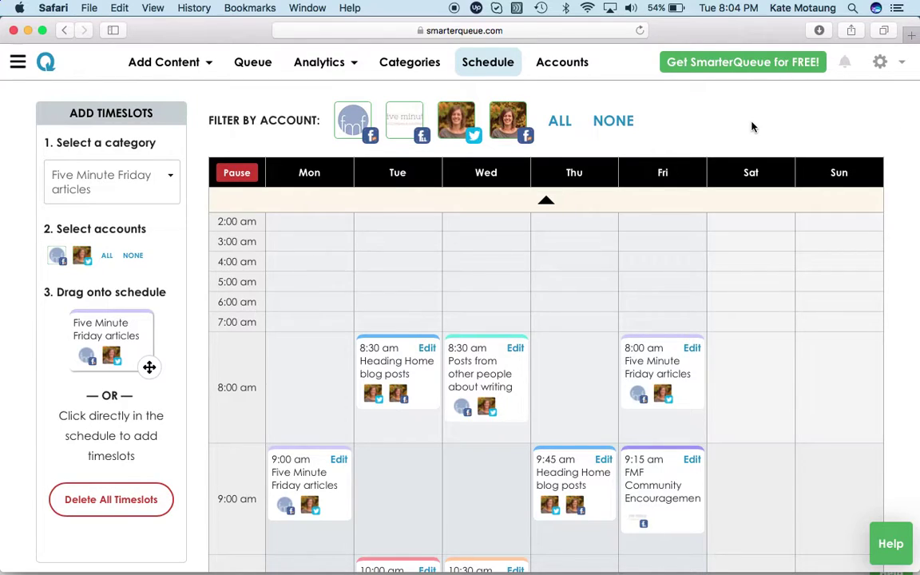